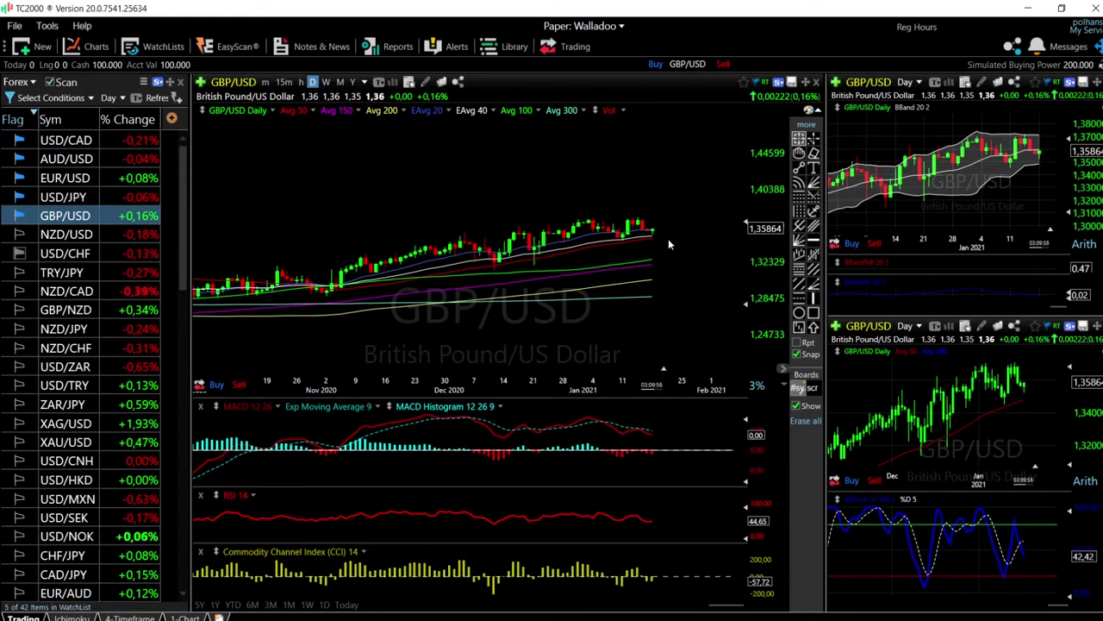
- Zoom in and inspect the values of the latest GBP/USD daily candle
{"action": "scroll", "coordinate": [671, 264], "scroll_direction": "up", "scroll_amount": 3}
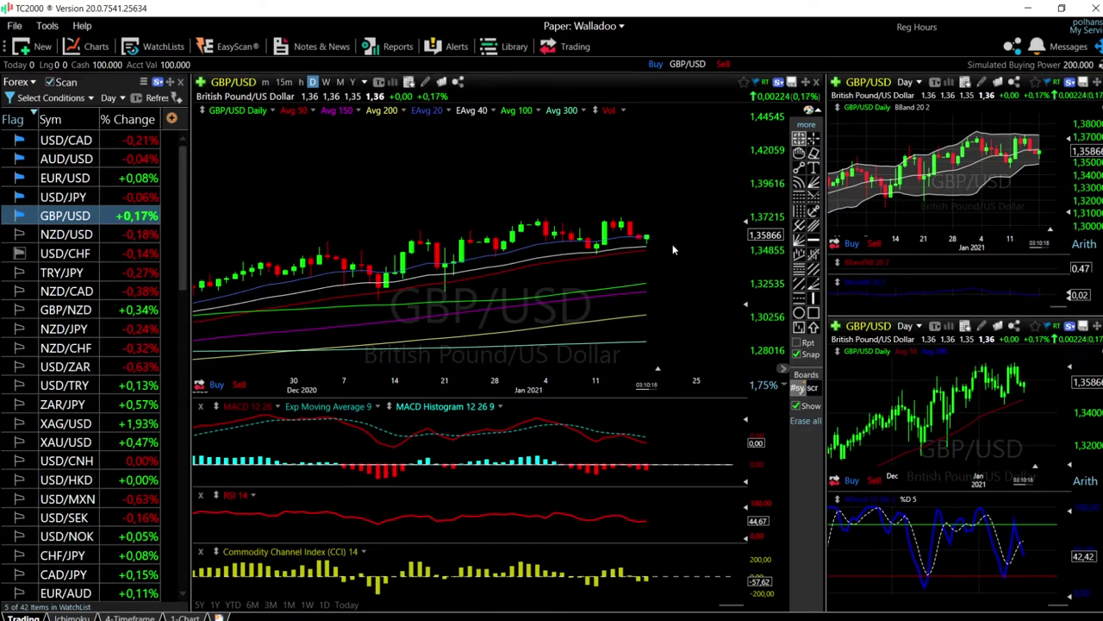
{"action": "scroll", "coordinate": [679, 253], "scroll_direction": "up", "scroll_amount": 1}
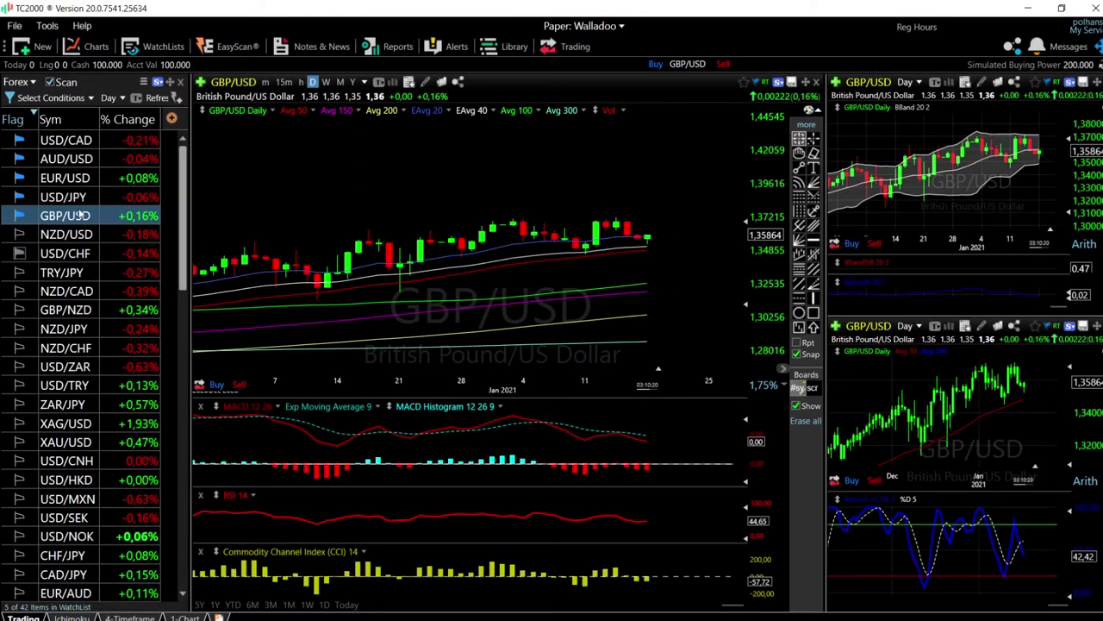
{"action": "scroll", "coordinate": [675, 256], "scroll_direction": "up", "scroll_amount": 3}
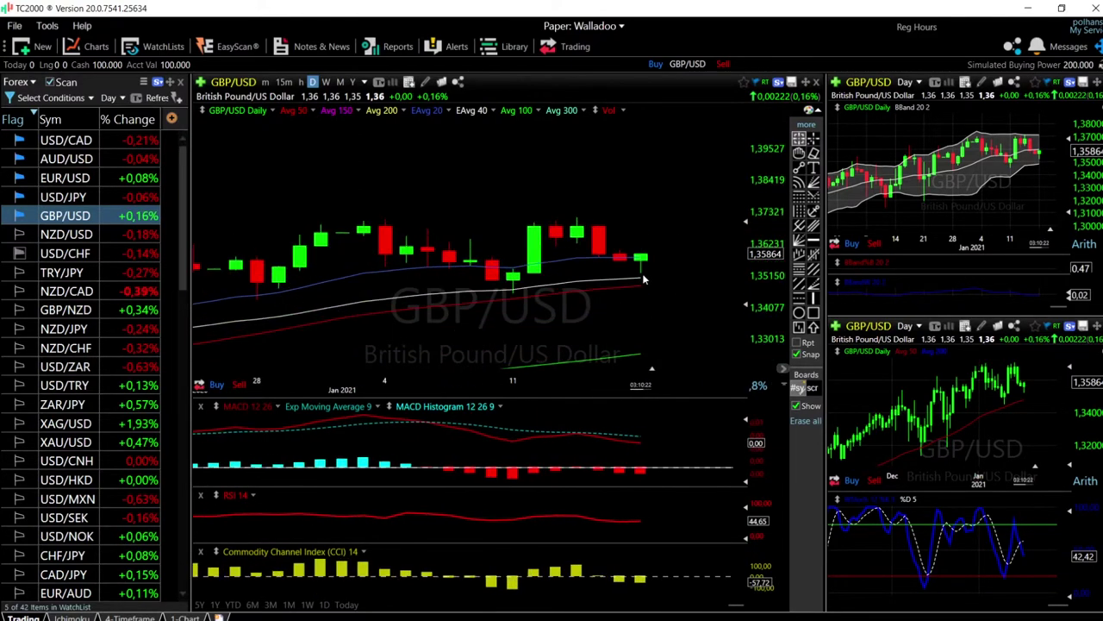
{"action": "left_click", "coordinate": [642, 278]}
{"action": "scroll", "coordinate": [658, 249], "scroll_direction": "down", "scroll_amount": 1}
- Draw a horizontal resistance line at 1.37102 across the GBP/USD highs, then zoom out
{"action": "left_click", "coordinate": [813, 242]}
{"action": "left_click", "coordinate": [595, 214]}
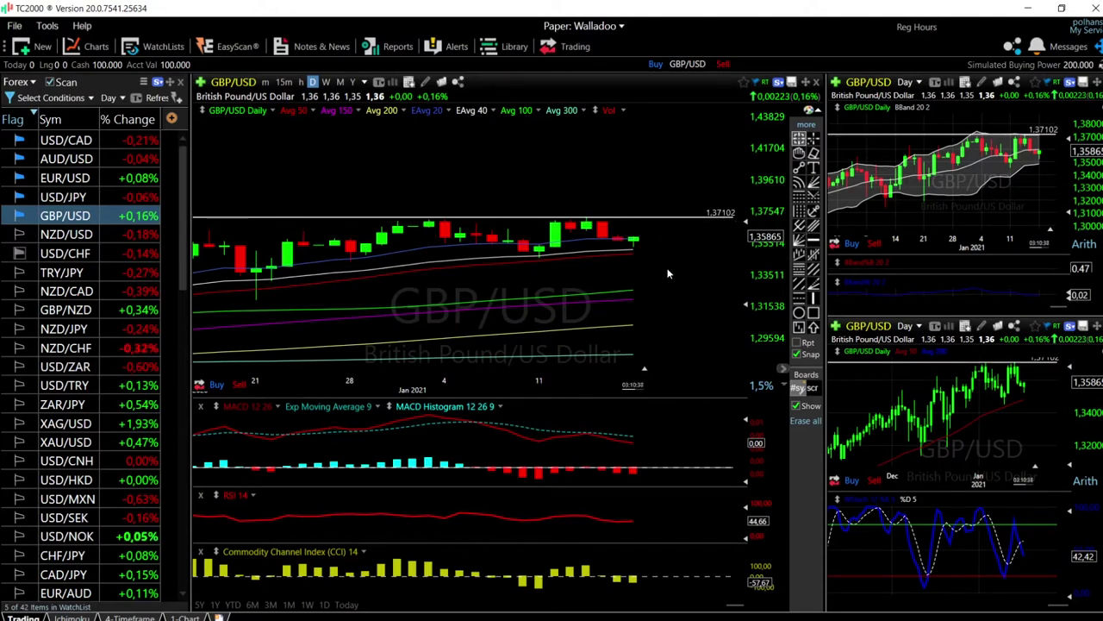
{"action": "scroll", "coordinate": [687, 290], "scroll_direction": "down", "scroll_amount": 1}
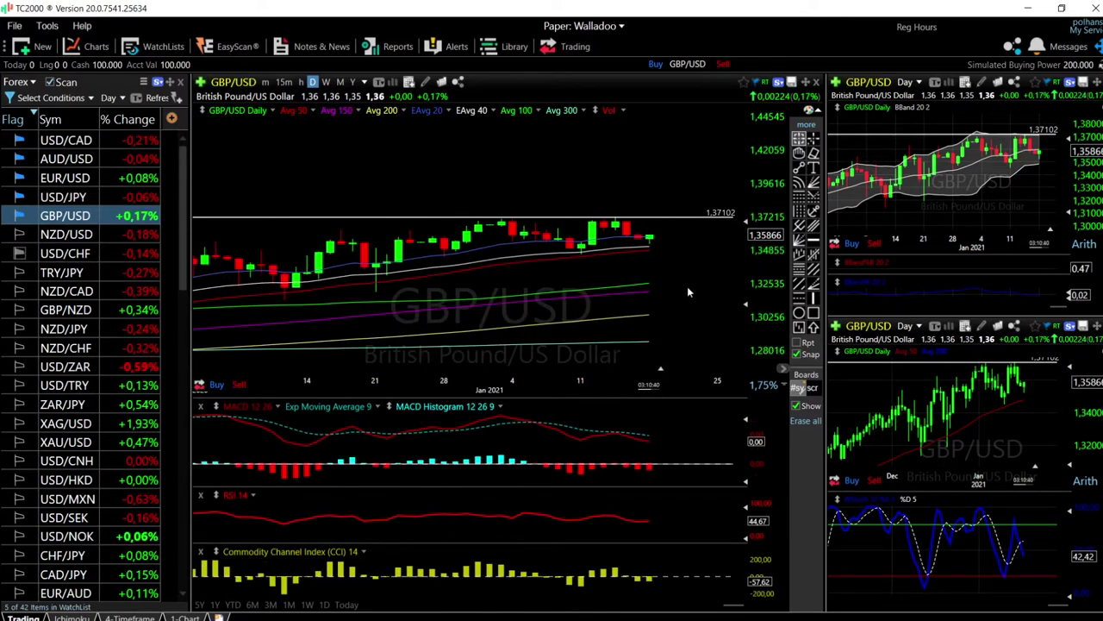
{"action": "scroll", "coordinate": [687, 289], "scroll_direction": "down", "scroll_amount": 1}
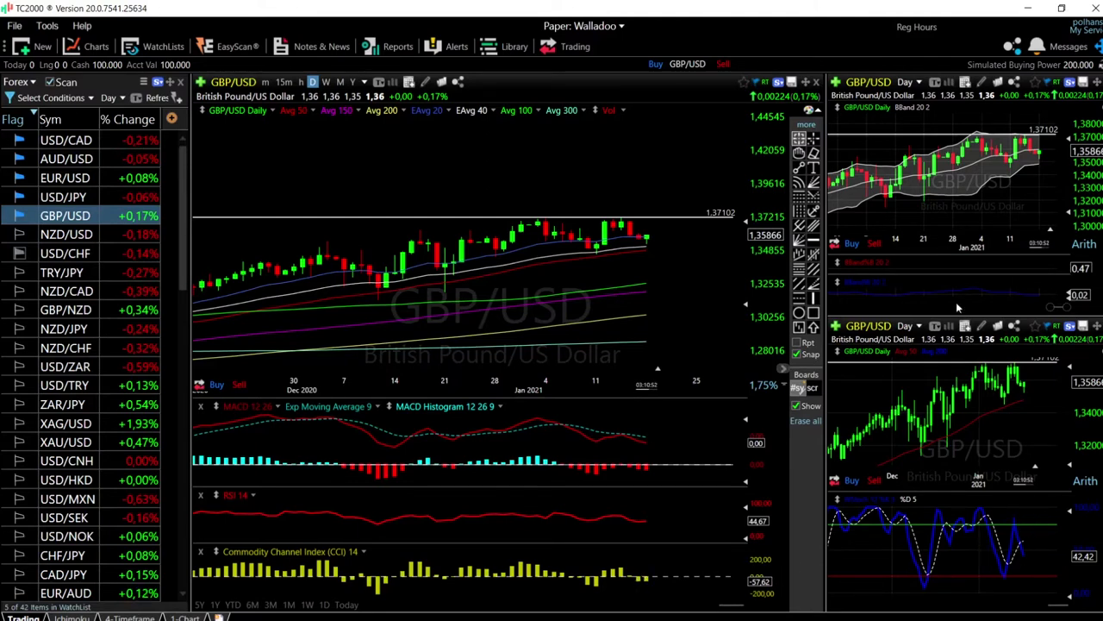
{"action": "left_click", "coordinate": [918, 327]}
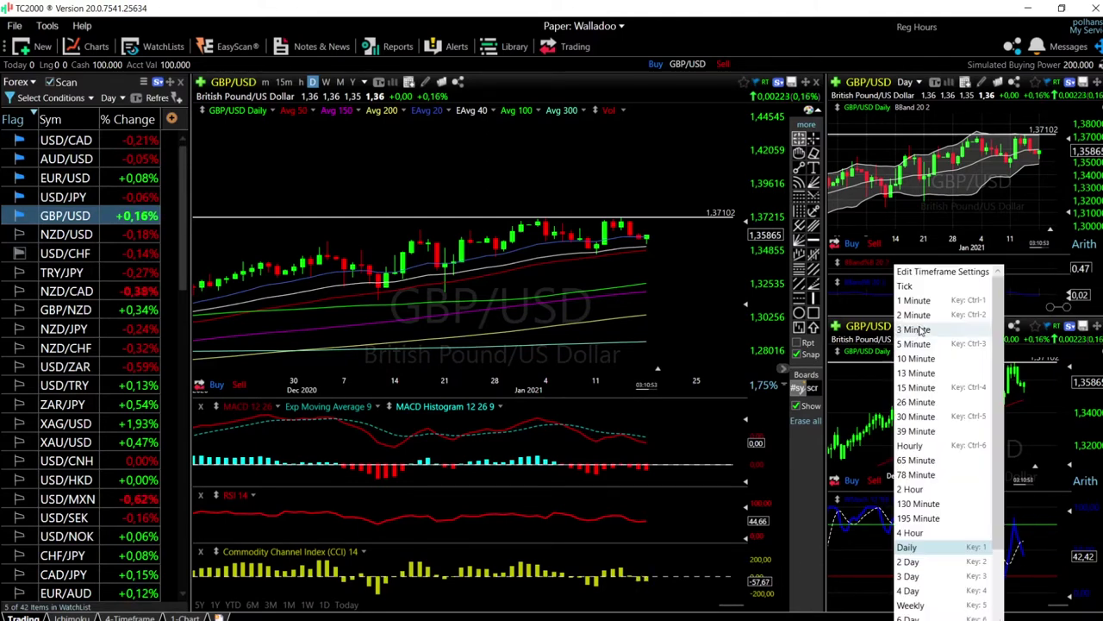
- Show 4-hour GBP/USD candles in the lower-right chart and measure the recent daily price move
{"action": "left_click", "coordinate": [912, 532]}
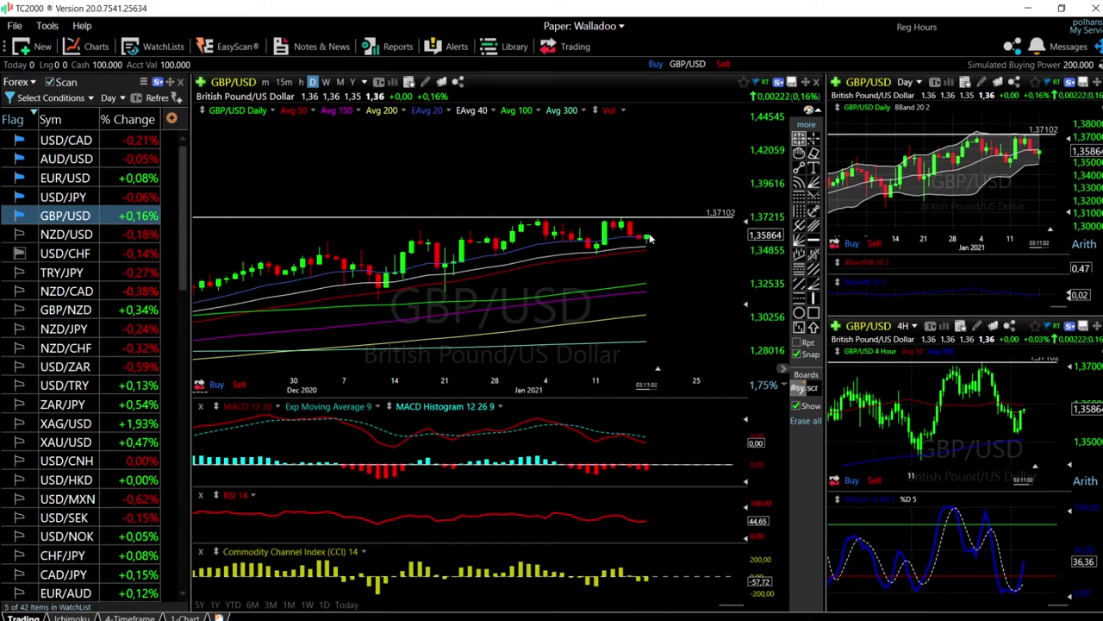
{"action": "left_click_drag", "start_coordinate": [651, 240], "coordinate": [674, 220]}
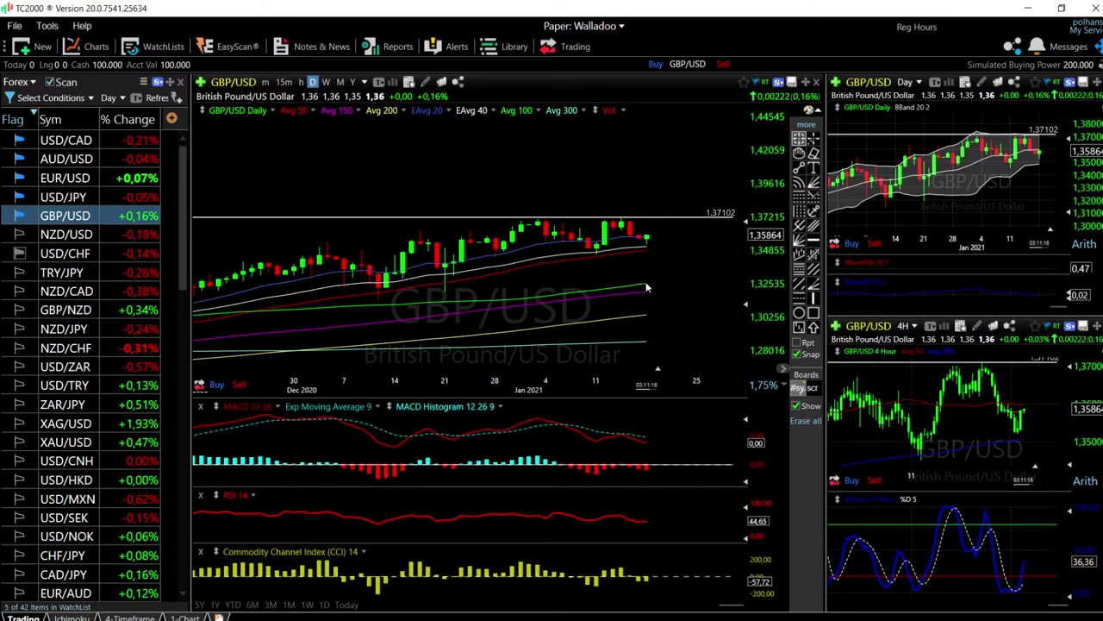
{"action": "mouse_move", "coordinate": [646, 283]}
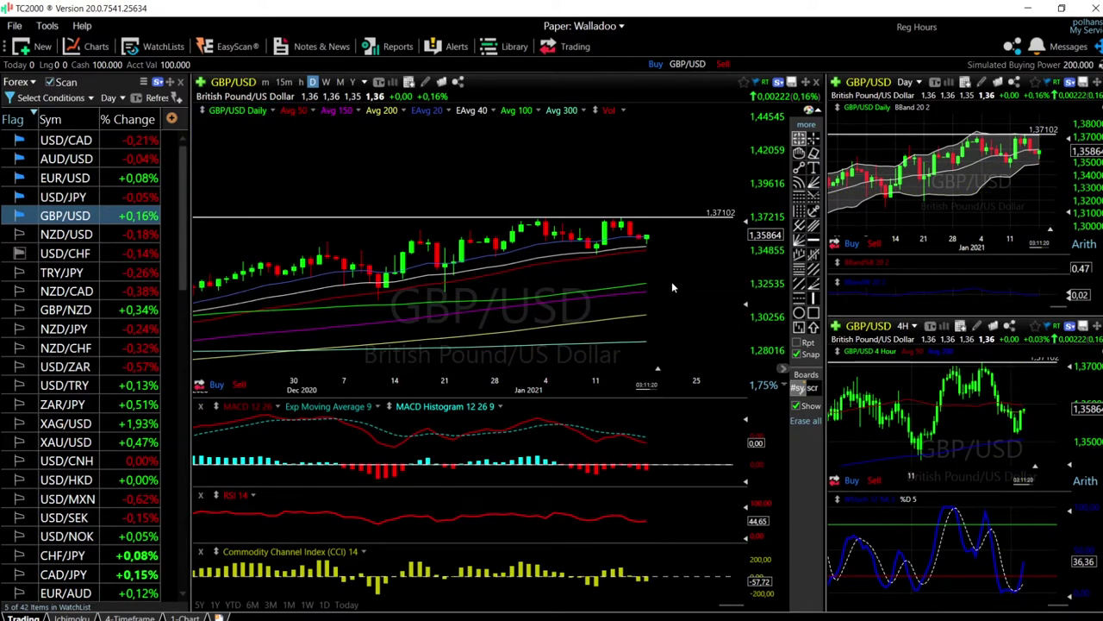
{"action": "scroll", "coordinate": [673, 285], "scroll_direction": "up", "scroll_amount": 2}
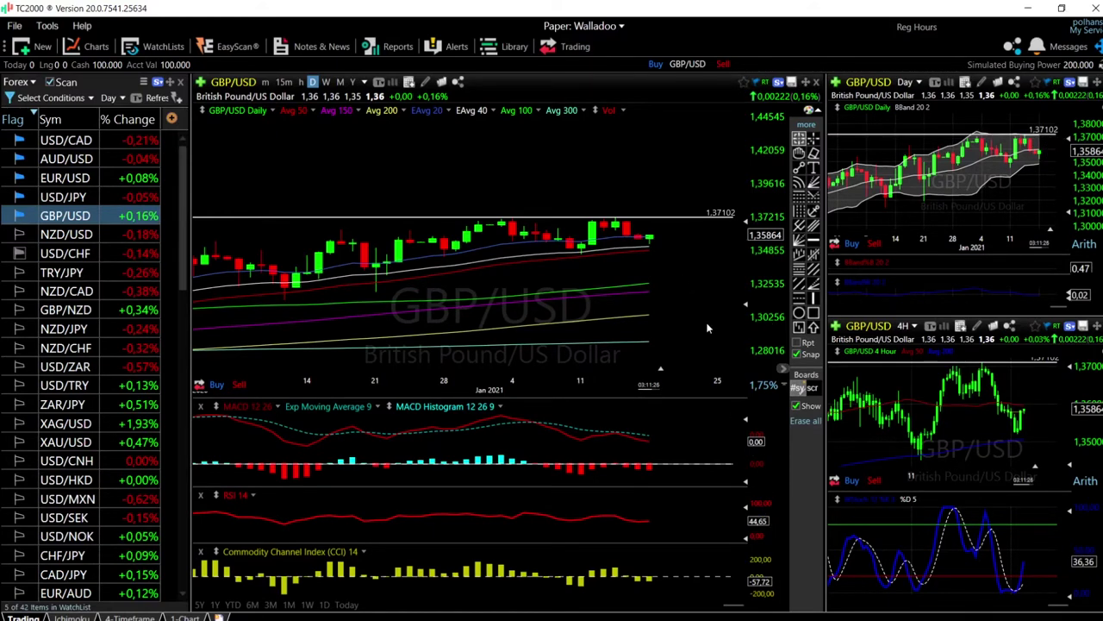
{"action": "scroll", "coordinate": [708, 303], "scroll_direction": "down", "scroll_amount": 1}
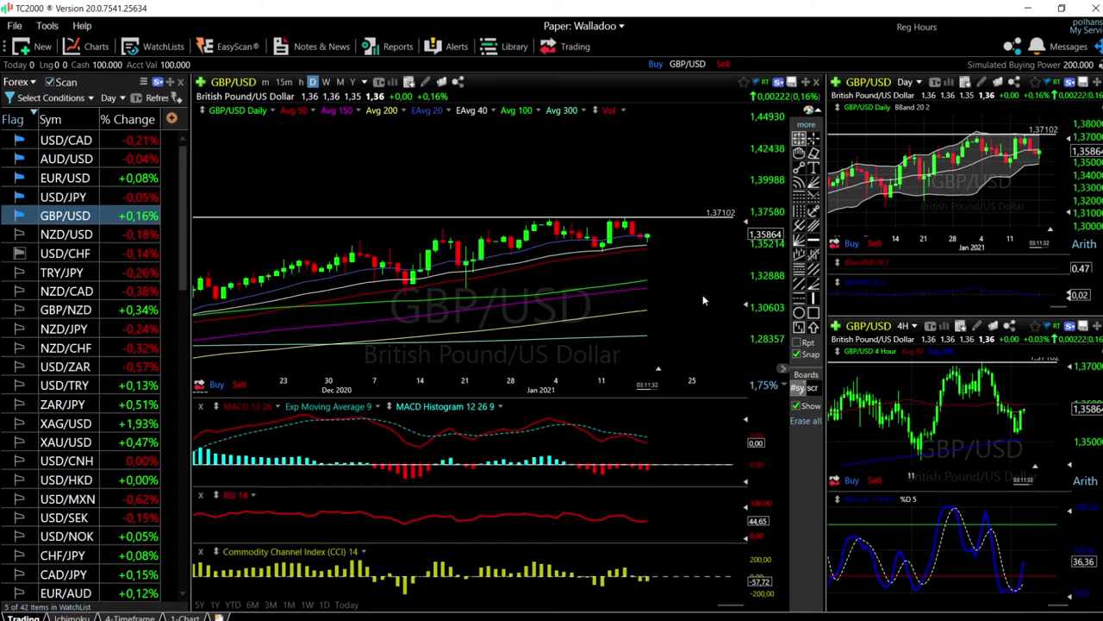
- Load USD/JPY into all linked charts and zoom its daily chart out and back in
{"action": "left_click", "coordinate": [100, 199]}
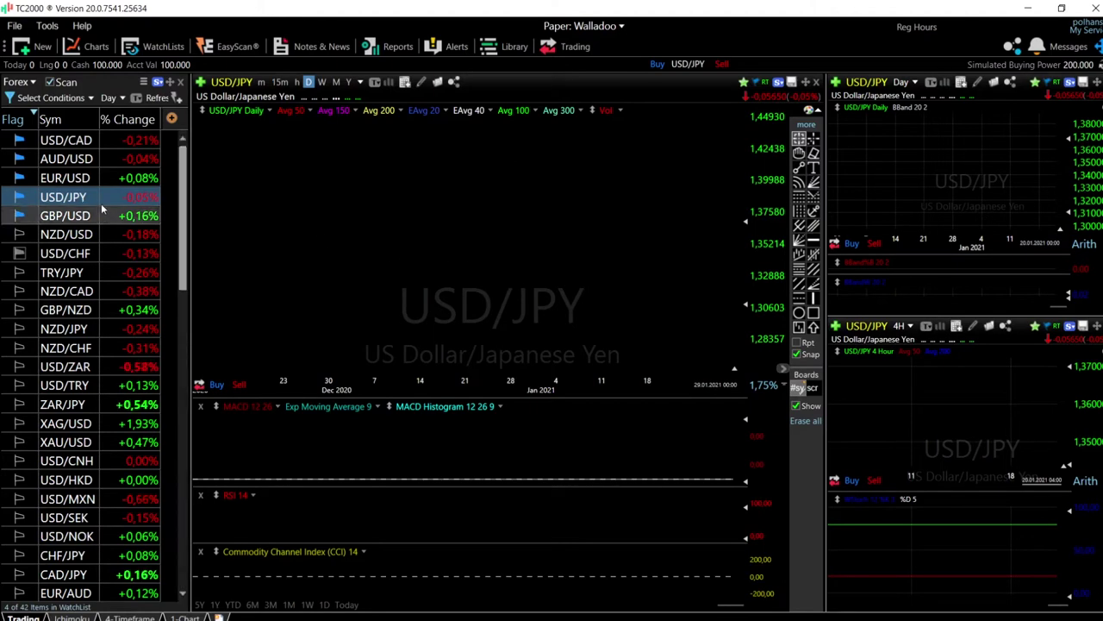
{"action": "scroll", "coordinate": [696, 274], "scroll_direction": "down", "scroll_amount": 3}
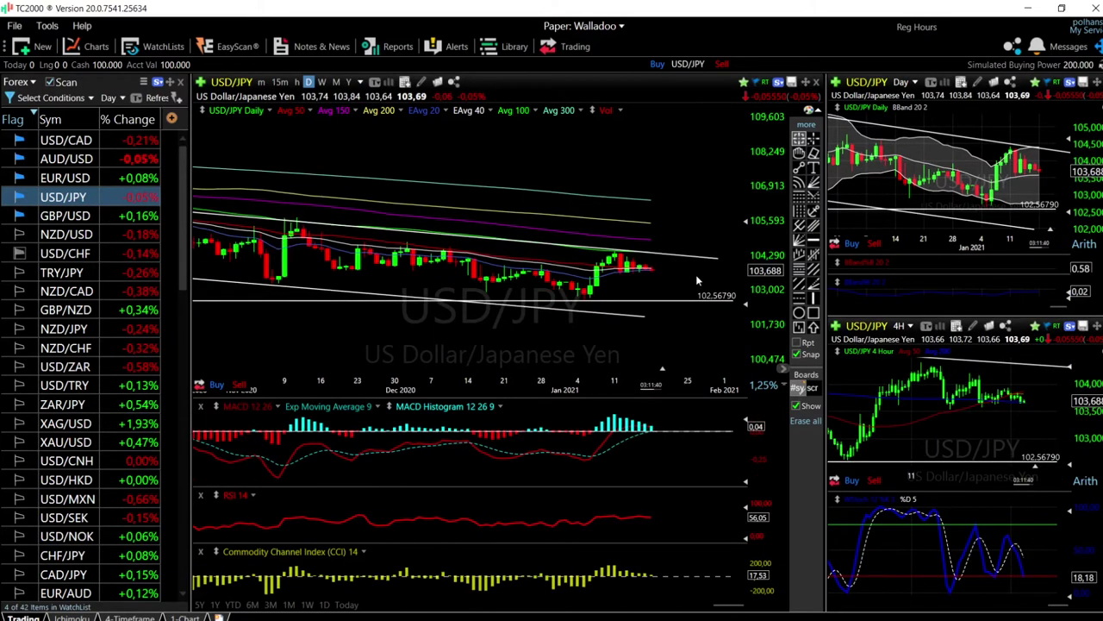
{"action": "left_click", "coordinate": [813, 152]}
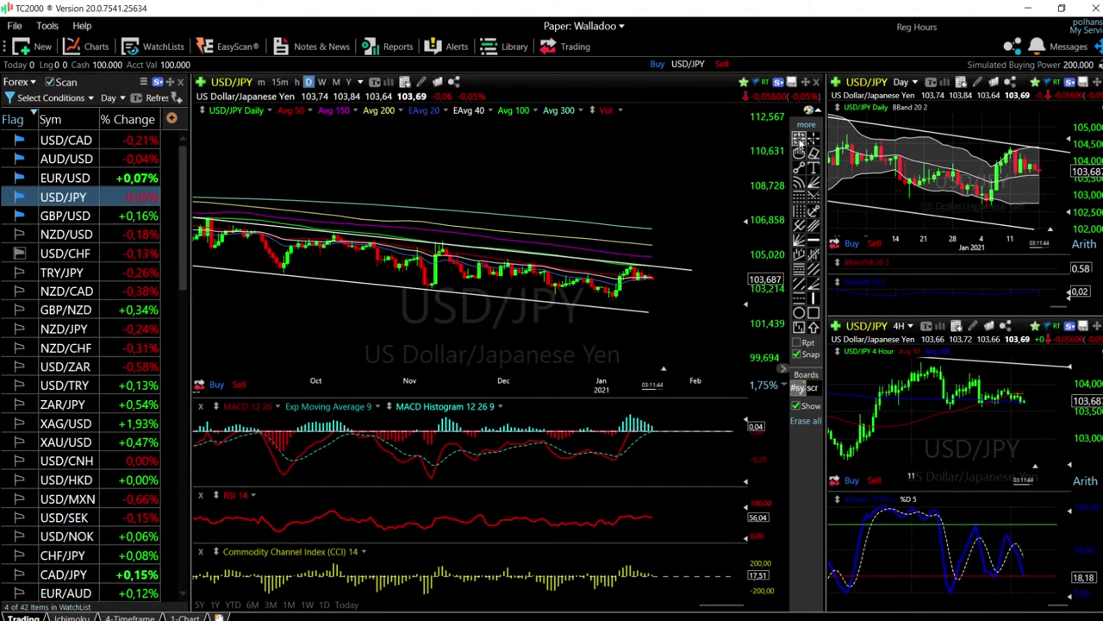
{"action": "scroll", "coordinate": [655, 251], "scroll_direction": "down", "scroll_amount": 2}
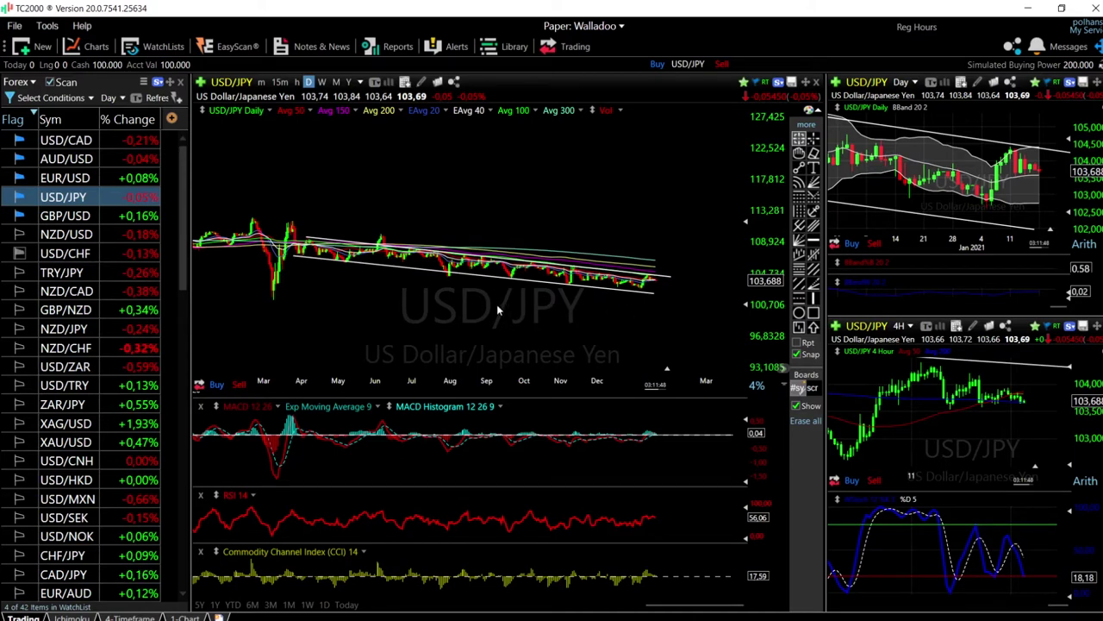
{"action": "scroll", "coordinate": [648, 310], "scroll_direction": "up", "scroll_amount": 3}
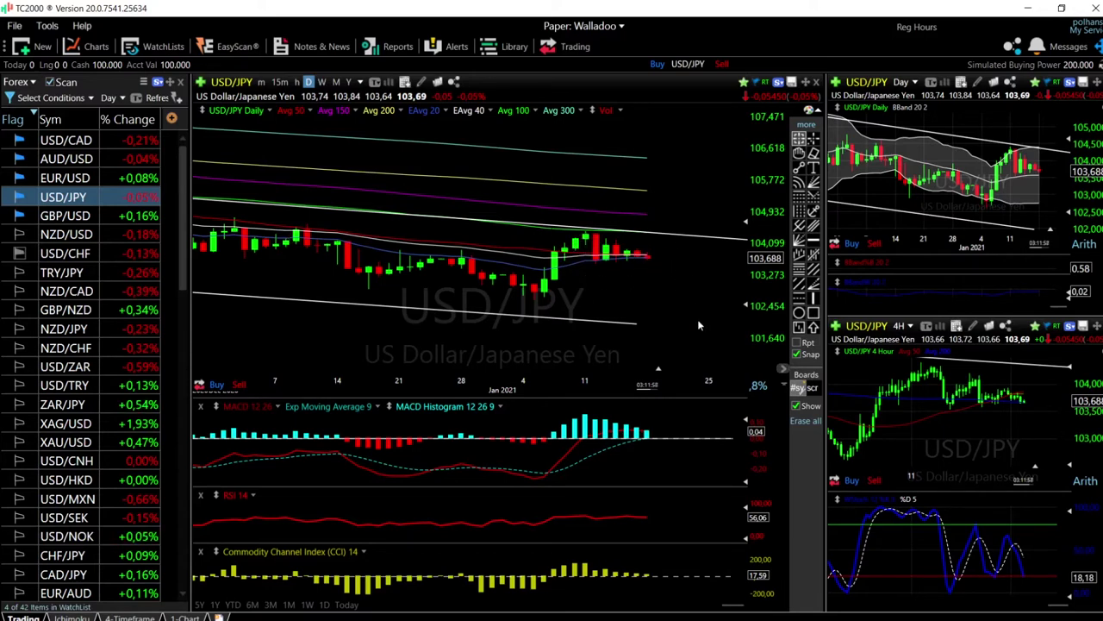
- Place a support line at 102.596 on USD/JPY and measure the drop from the last candle
{"action": "left_click", "coordinate": [814, 240]}
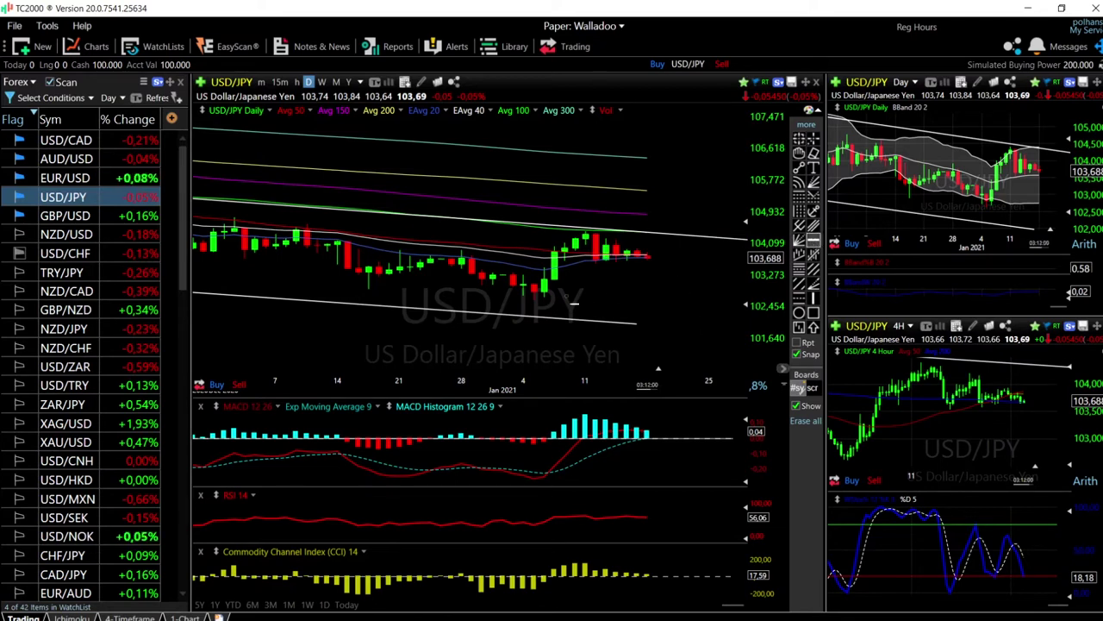
{"action": "left_click", "coordinate": [608, 296]}
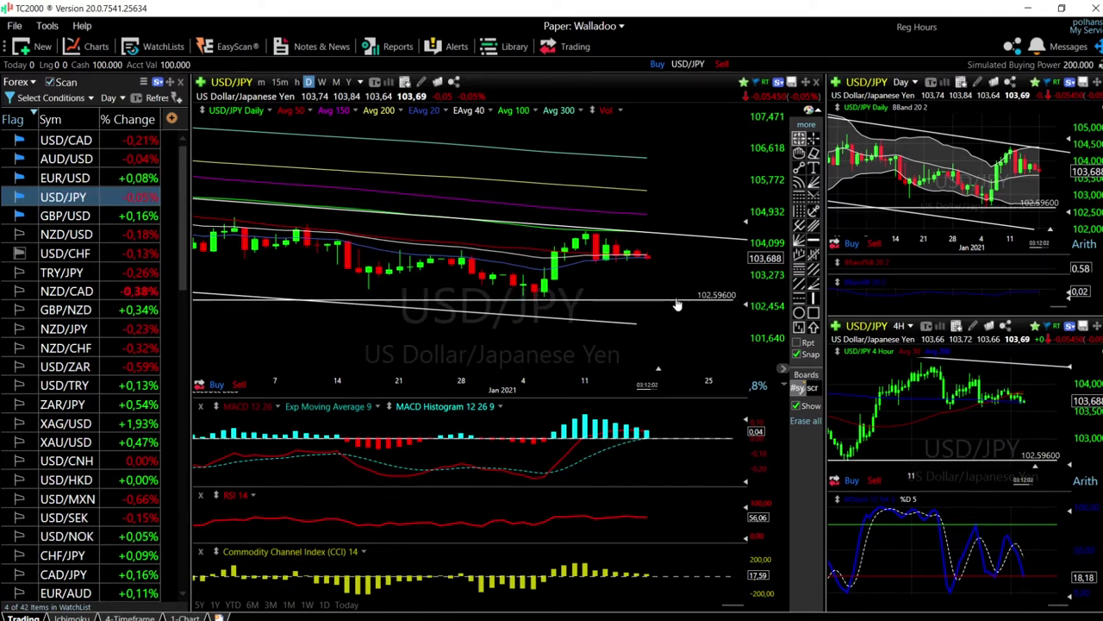
{"action": "left_click", "coordinate": [712, 318]}
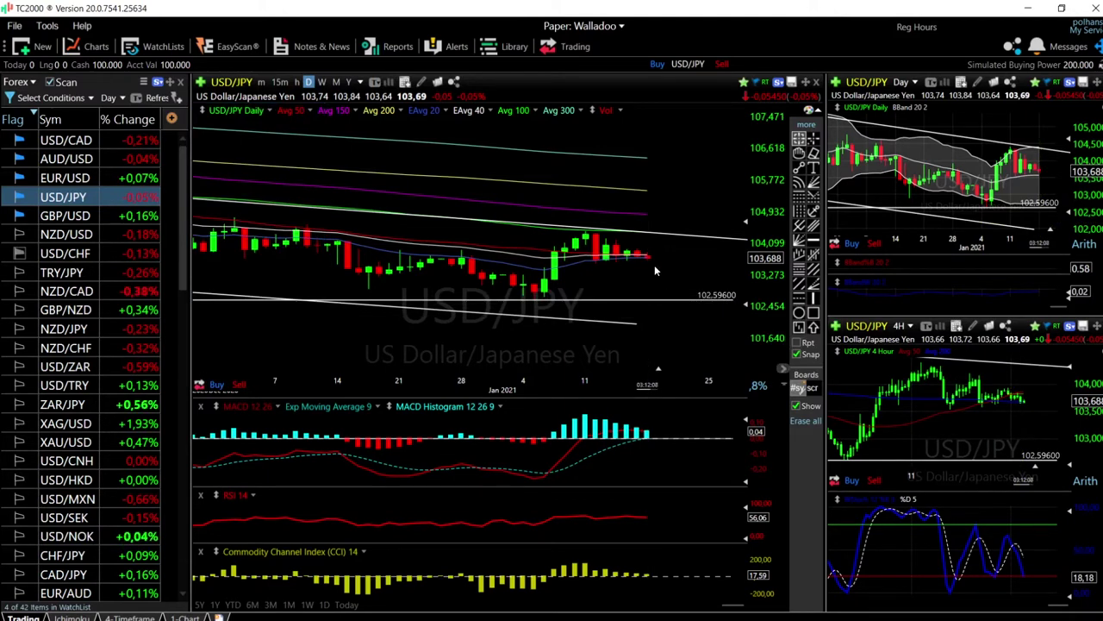
{"action": "left_click_drag", "start_coordinate": [652, 263], "coordinate": [657, 300]}
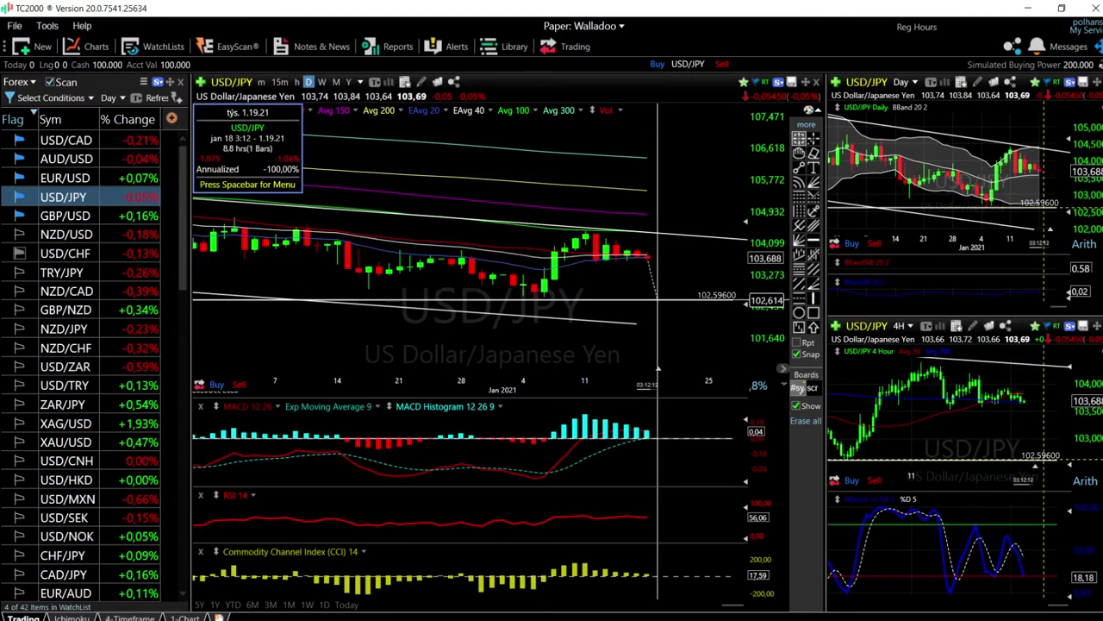
{"action": "left_click_drag", "start_coordinate": [657, 300], "coordinate": [658, 303]}
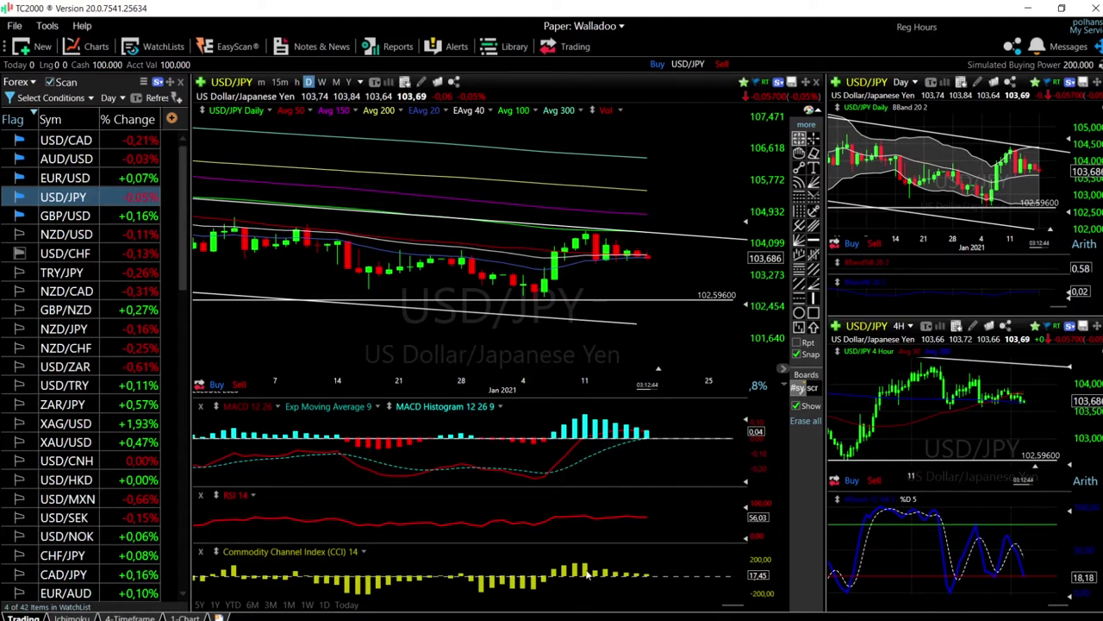
- Set the lower-right chart back to Daily candles and load EUR/USD into all charts
{"action": "left_click", "coordinate": [903, 325]}
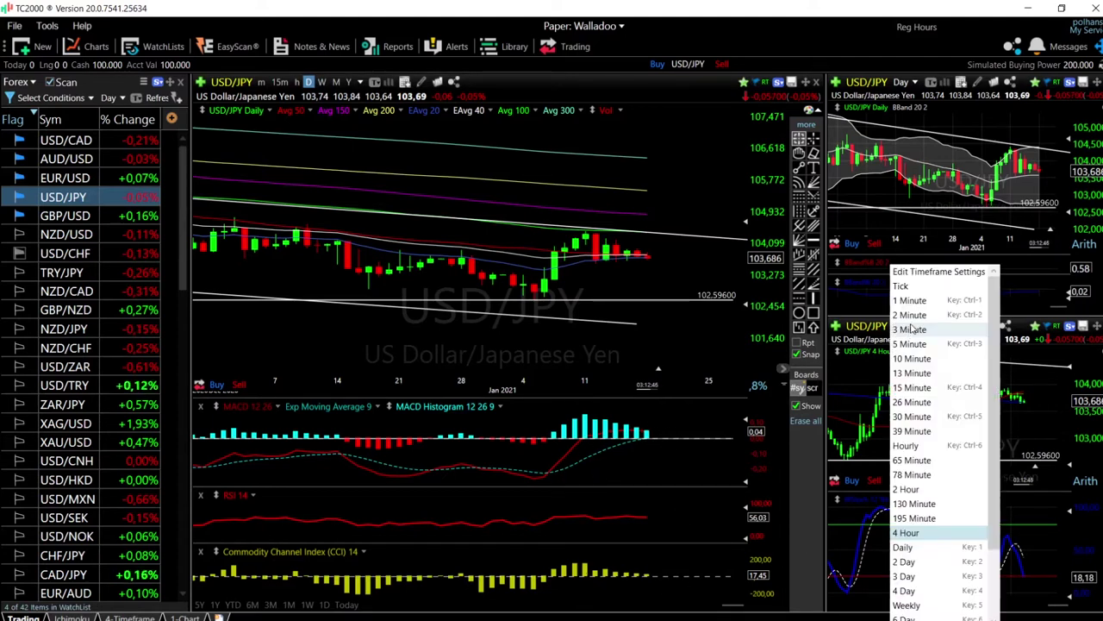
{"action": "left_click", "coordinate": [903, 549]}
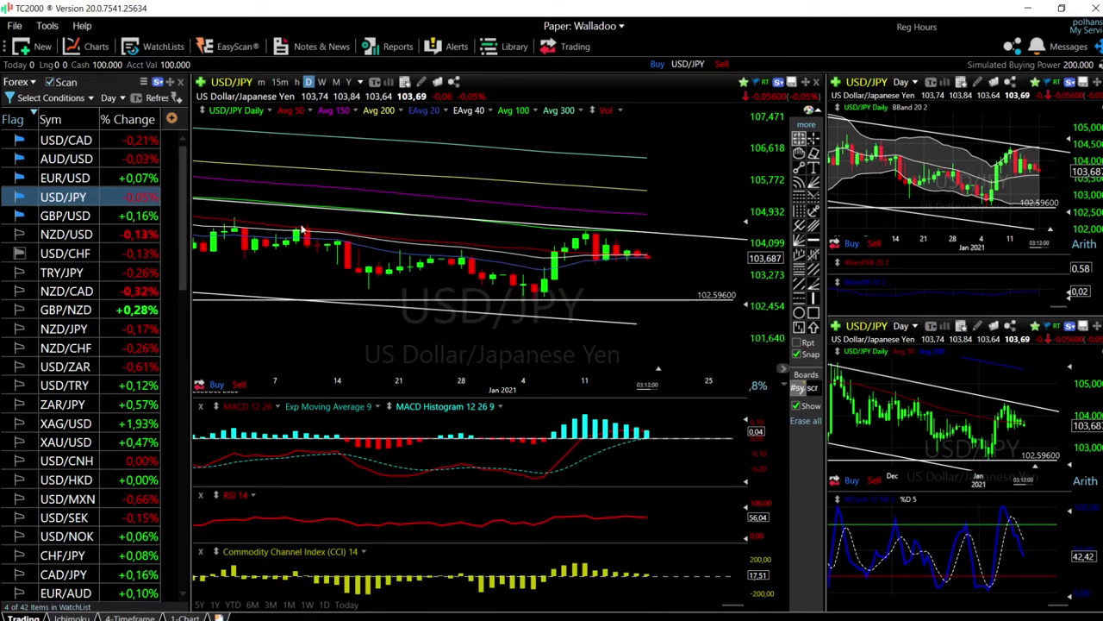
{"action": "left_click", "coordinate": [72, 181]}
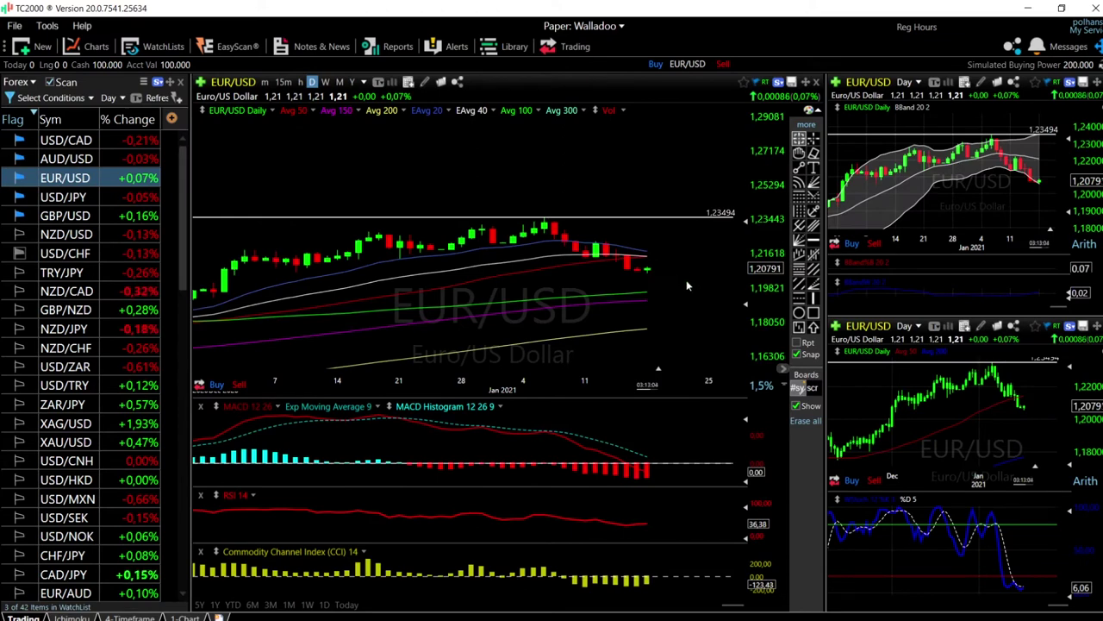
- Read the values at the latest EUR/USD daily bar below the 1.23494 line
{"action": "scroll", "coordinate": [686, 279], "scroll_direction": "down", "scroll_amount": 2}
{"action": "scroll", "coordinate": [690, 281], "scroll_direction": "up", "scroll_amount": 2}
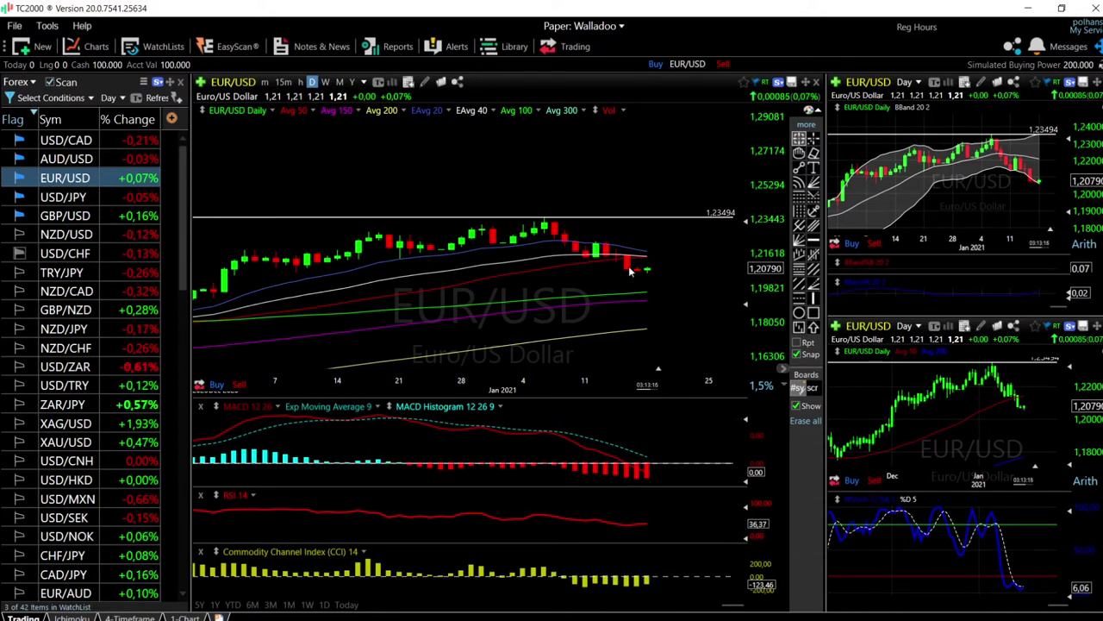
{"action": "scroll", "coordinate": [650, 282], "scroll_direction": "down", "scroll_amount": 2}
{"action": "scroll", "coordinate": [649, 263], "scroll_direction": "up", "scroll_amount": 2}
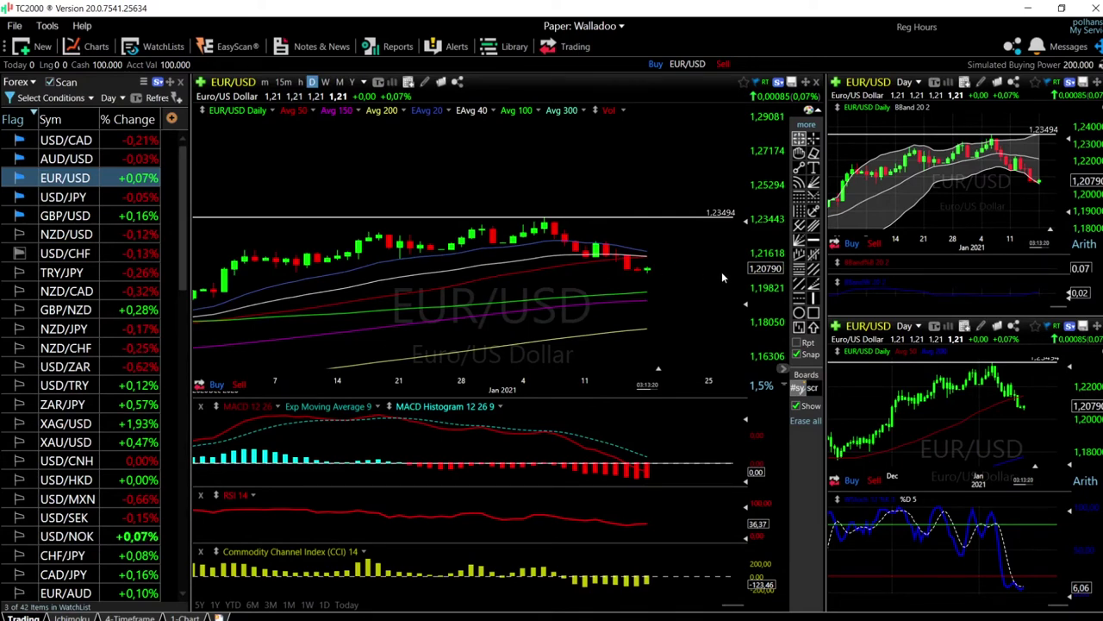
{"action": "left_click", "coordinate": [657, 289]}
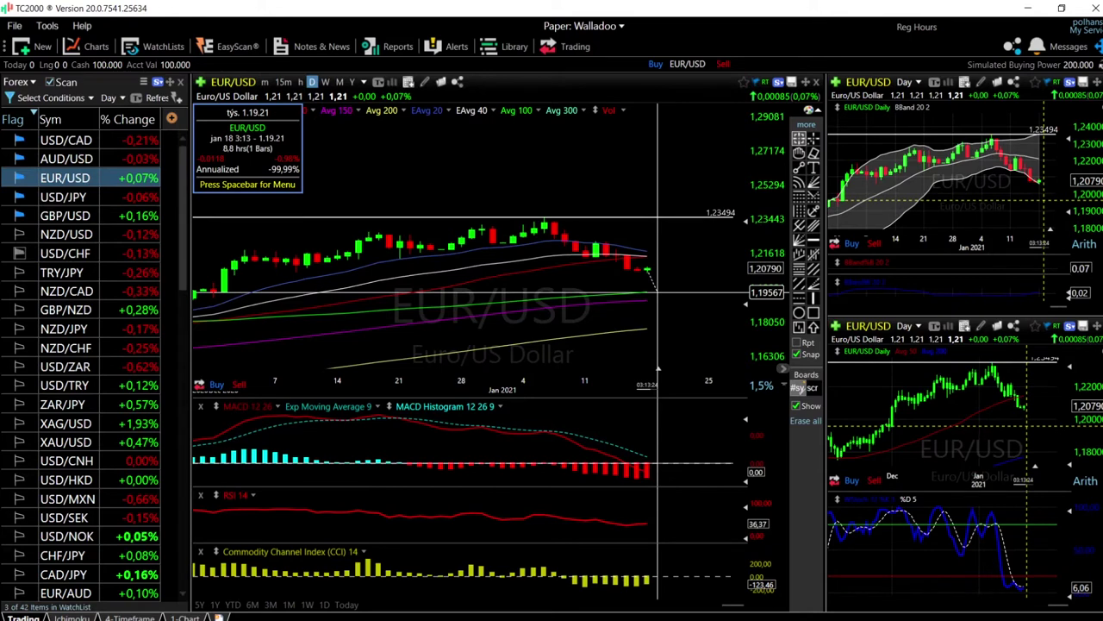
{"action": "left_click", "coordinate": [658, 293]}
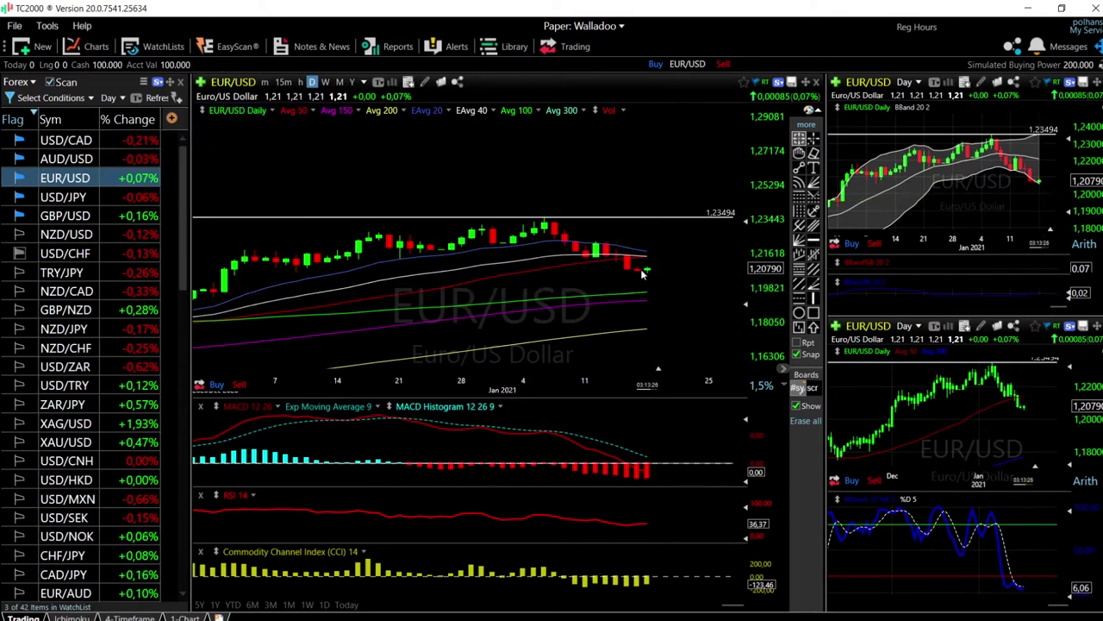
- Switch every chart from EUR/USD to AUD/USD
{"action": "scroll", "coordinate": [642, 288], "scroll_direction": "down", "scroll_amount": 2}
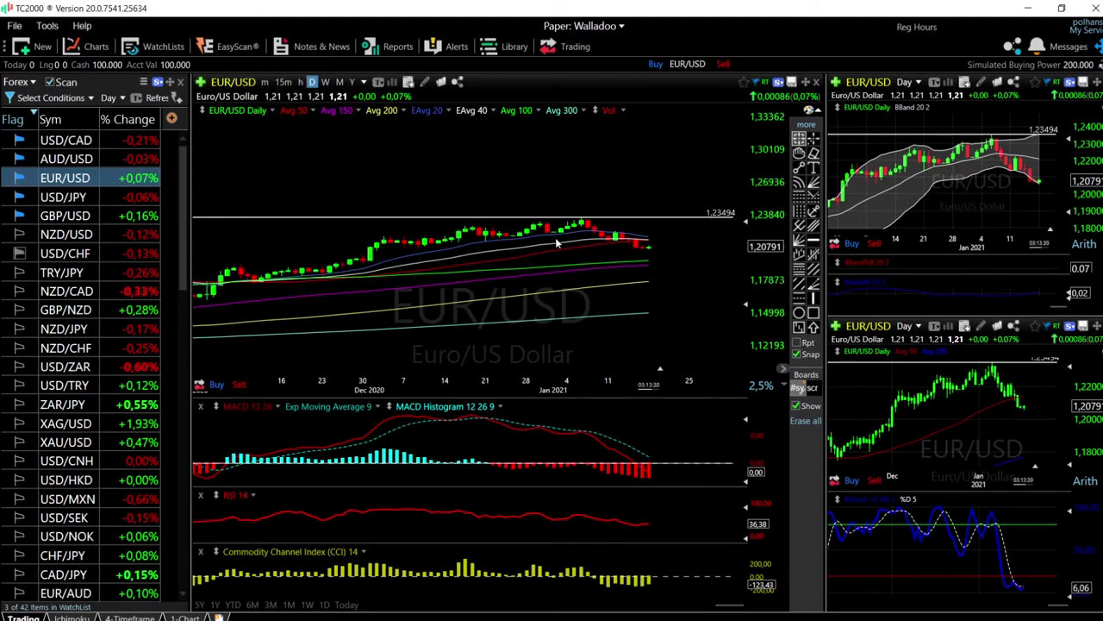
{"action": "scroll", "coordinate": [676, 262], "scroll_direction": "up", "scroll_amount": 2}
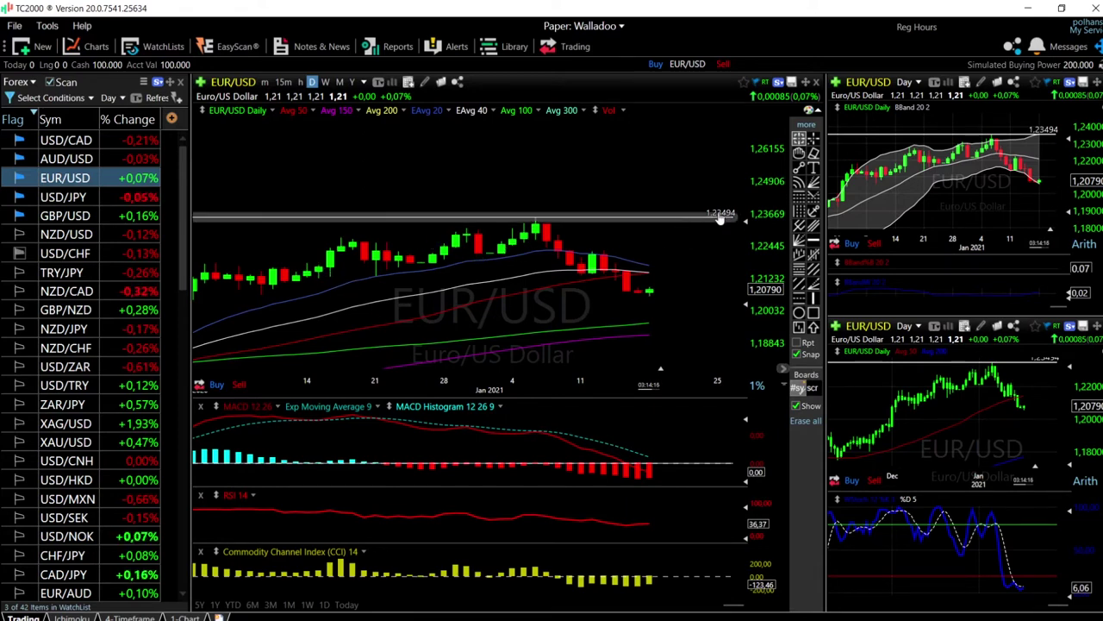
{"action": "mouse_move", "coordinate": [712, 222]}
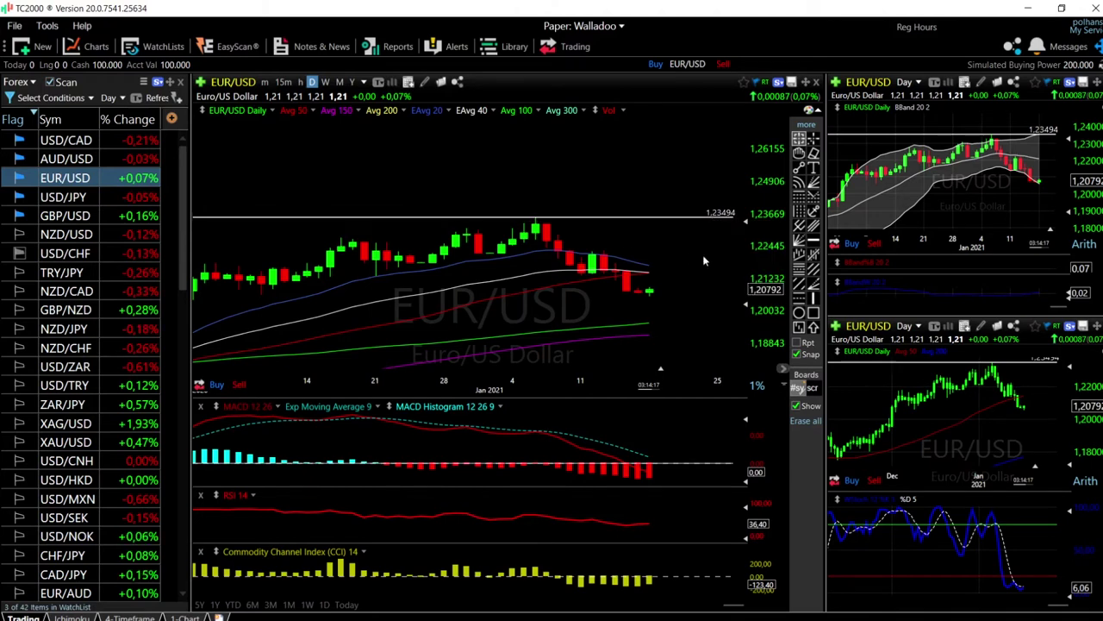
{"action": "key", "text": "Up"}
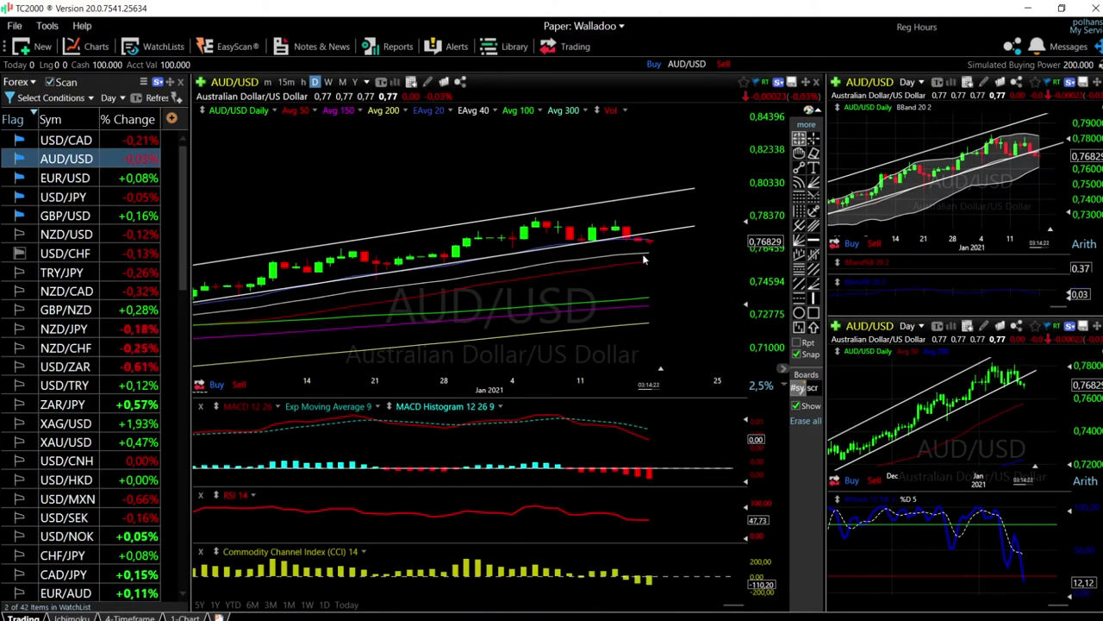
{"action": "scroll", "coordinate": [635, 235], "scroll_direction": "down", "scroll_amount": 2}
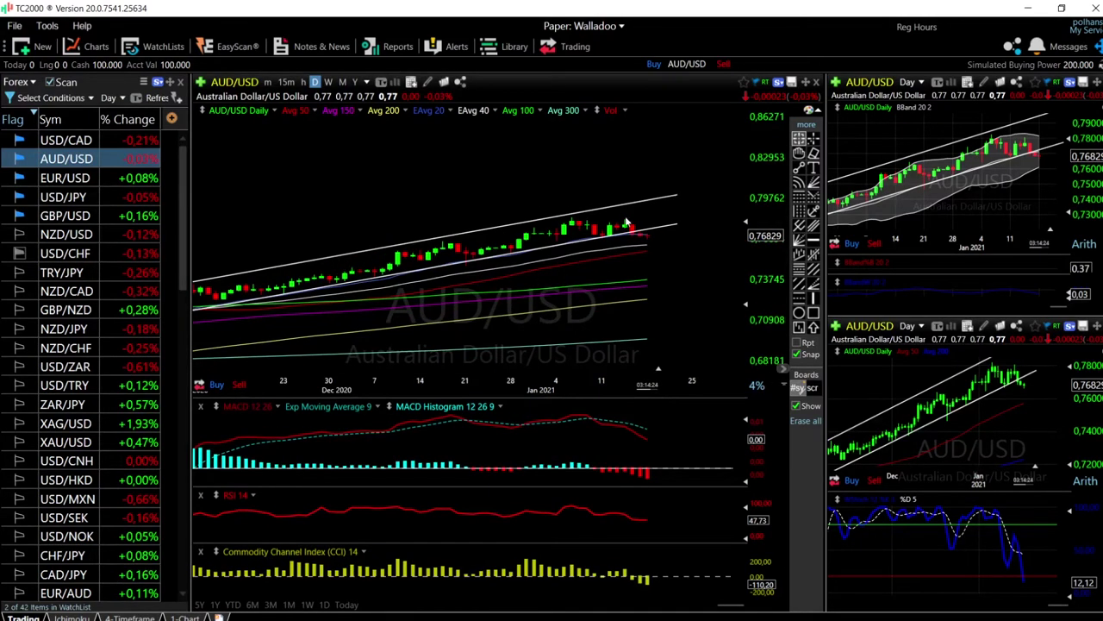
{"action": "scroll", "coordinate": [463, 275], "scroll_direction": "down", "scroll_amount": 1}
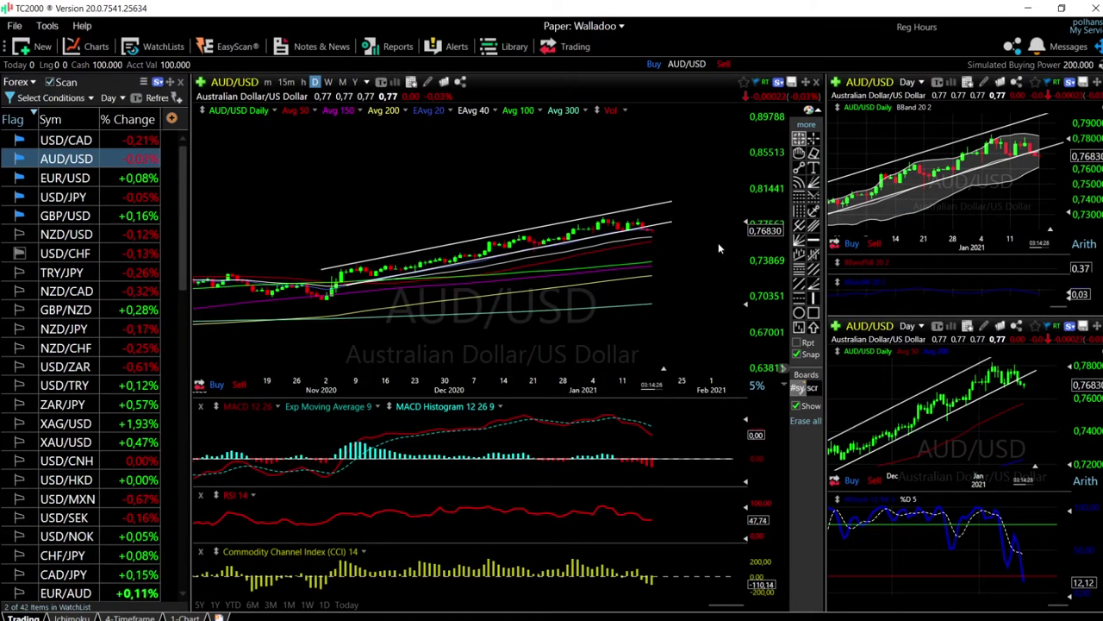
{"action": "scroll", "coordinate": [677, 278], "scroll_direction": "up", "scroll_amount": 3}
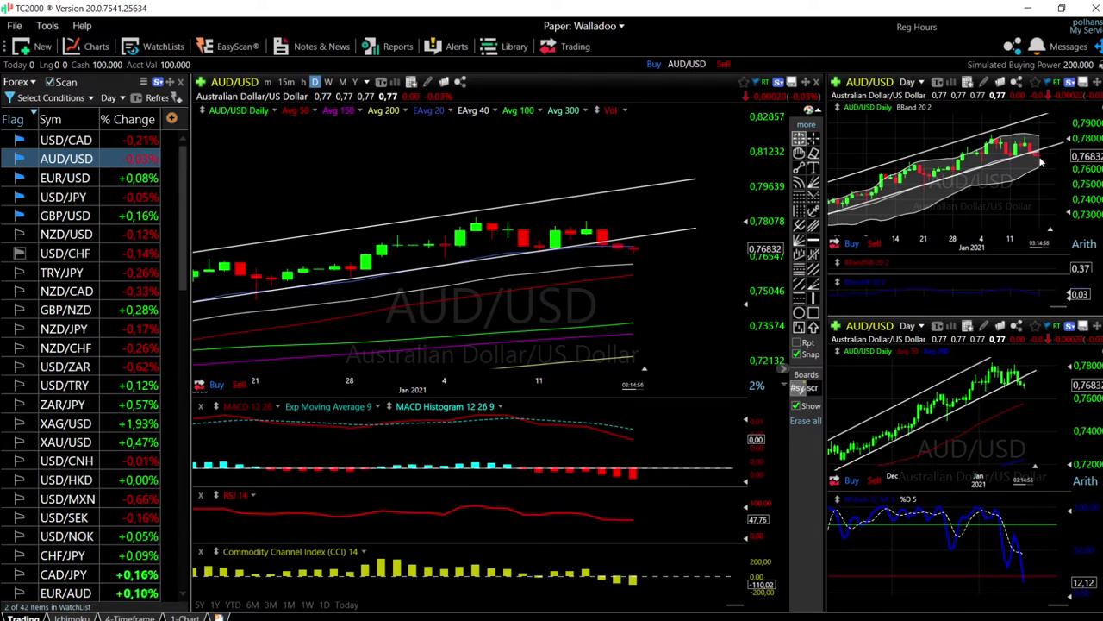
{"action": "mouse_move", "coordinate": [1040, 163]}
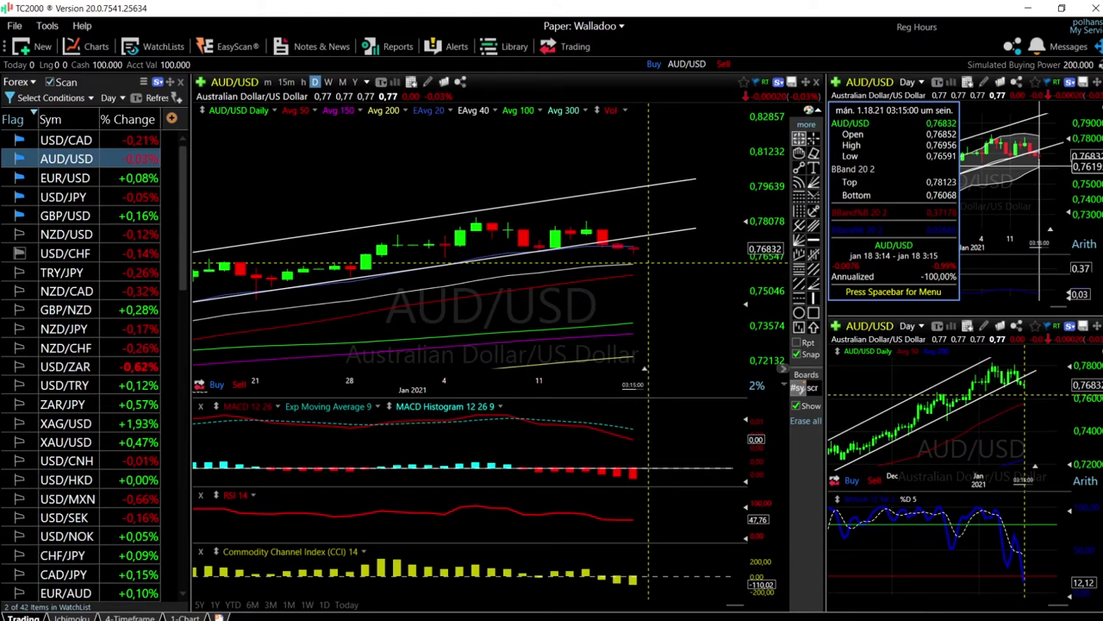
{"action": "left_click_drag", "start_coordinate": [648, 258], "coordinate": [643, 269]}
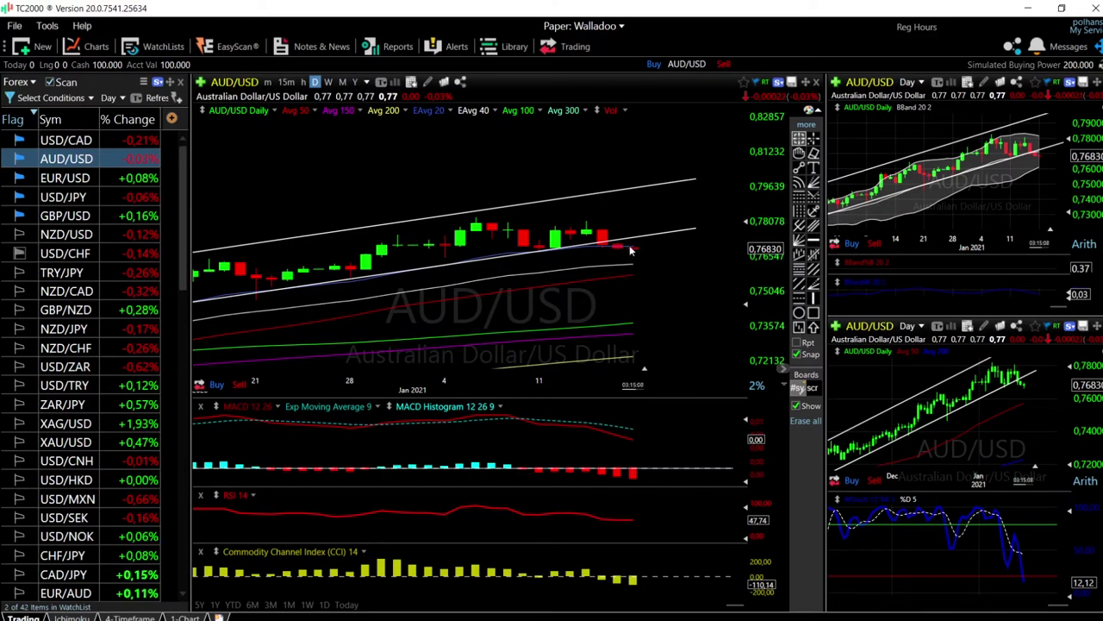
{"action": "scroll", "coordinate": [646, 269], "scroll_direction": "up", "scroll_amount": 2}
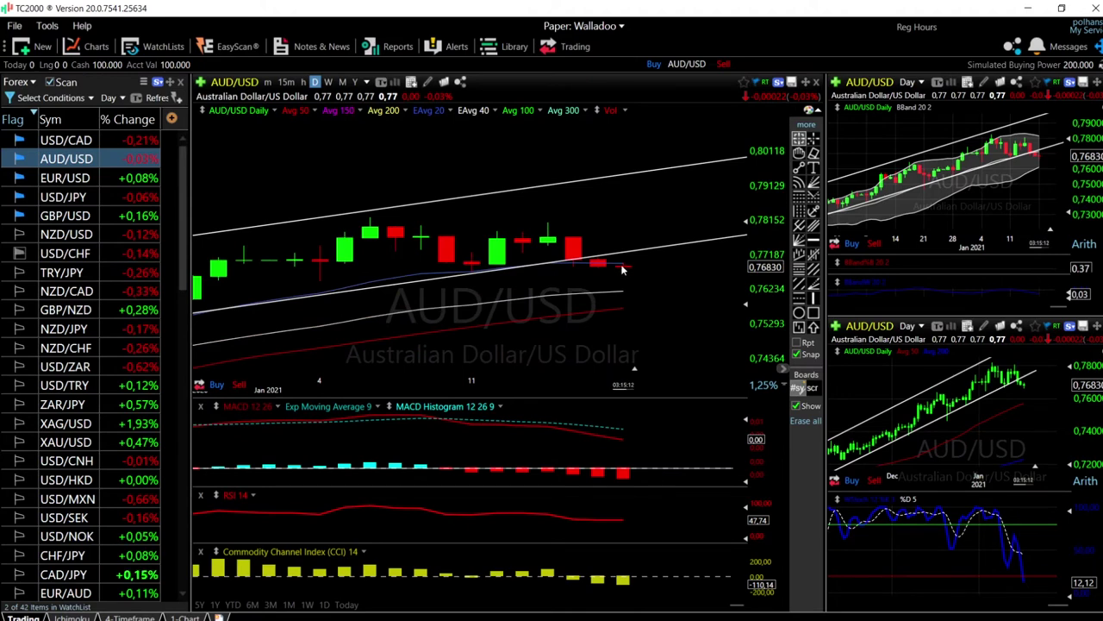
{"action": "left_click", "coordinate": [623, 270]}
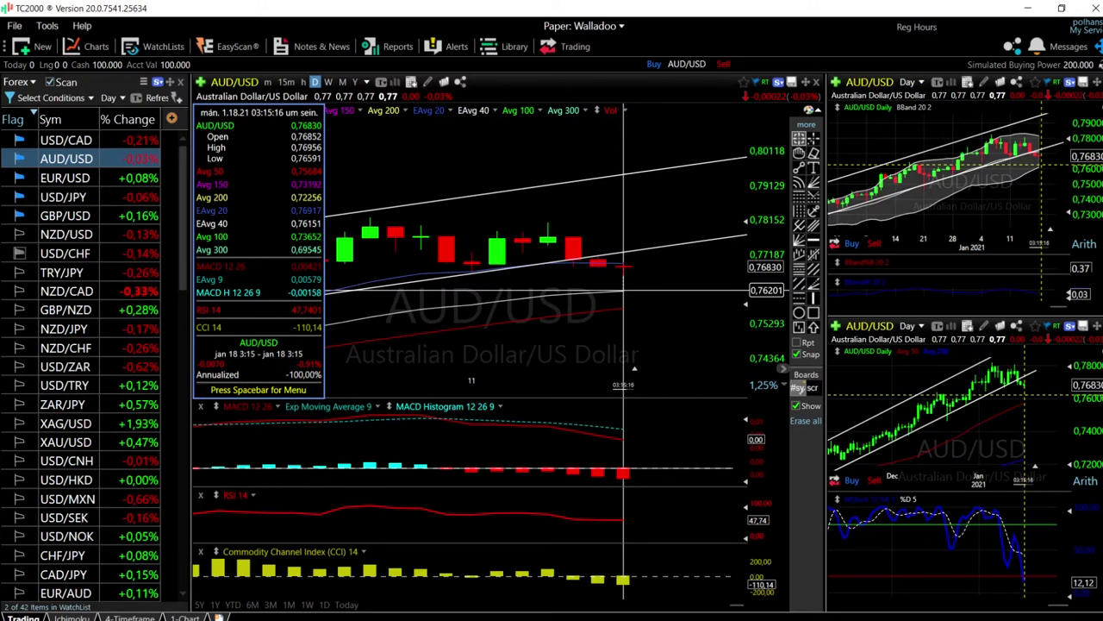
{"action": "scroll", "coordinate": [682, 206], "scroll_direction": "down", "scroll_amount": 3}
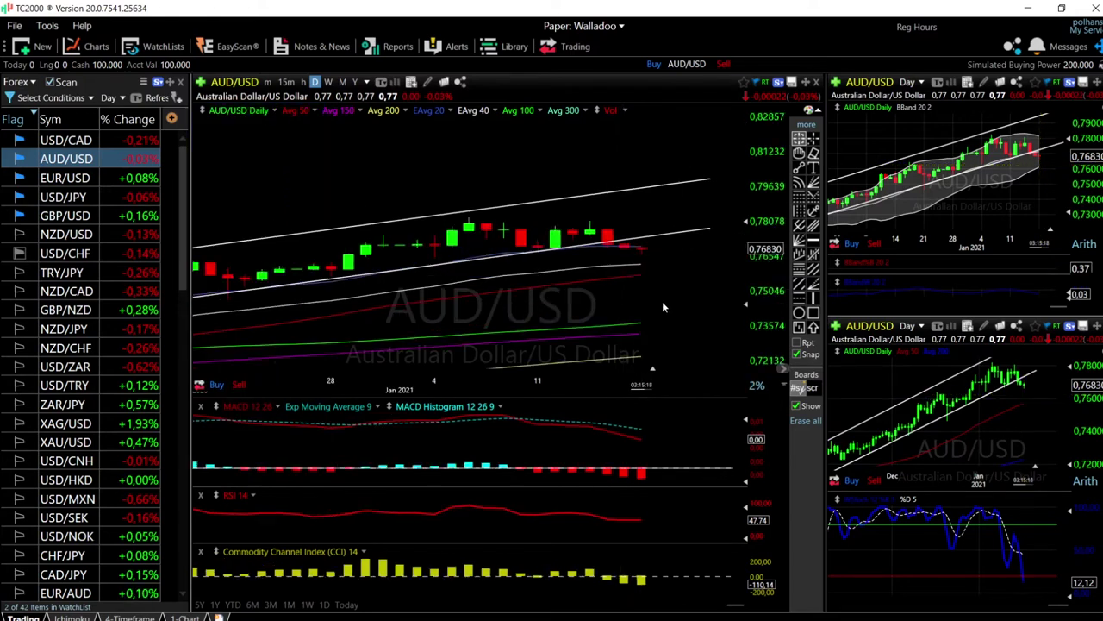
{"action": "scroll", "coordinate": [662, 301], "scroll_direction": "down", "scroll_amount": 1}
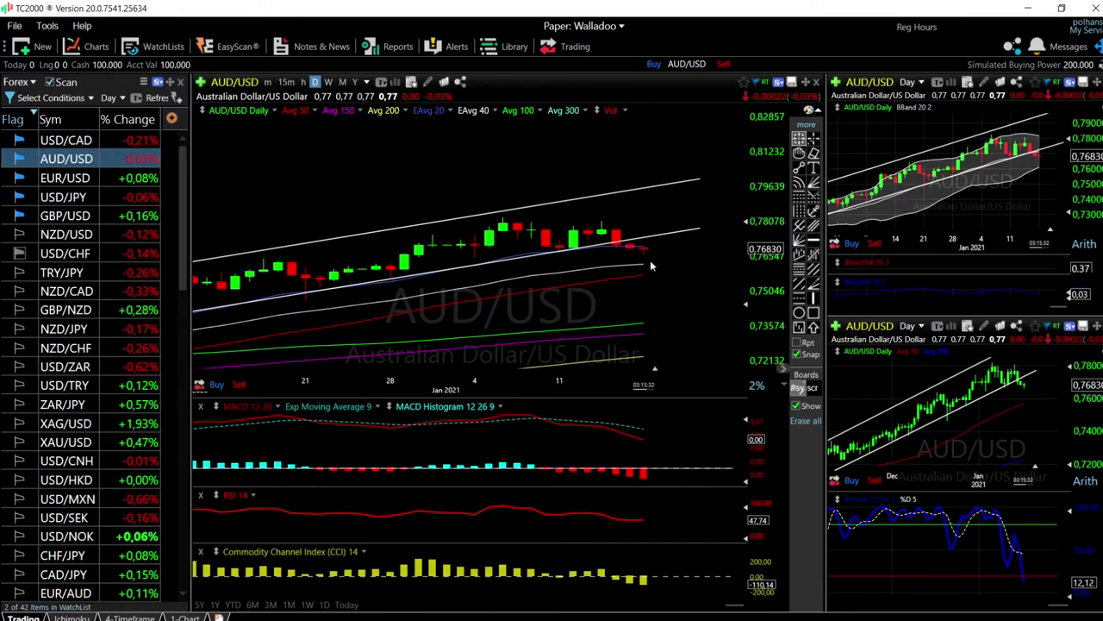
- Load USD/CAD on every chart, zoom in, and measure the price change from the last candle
{"action": "key", "text": "Up"}
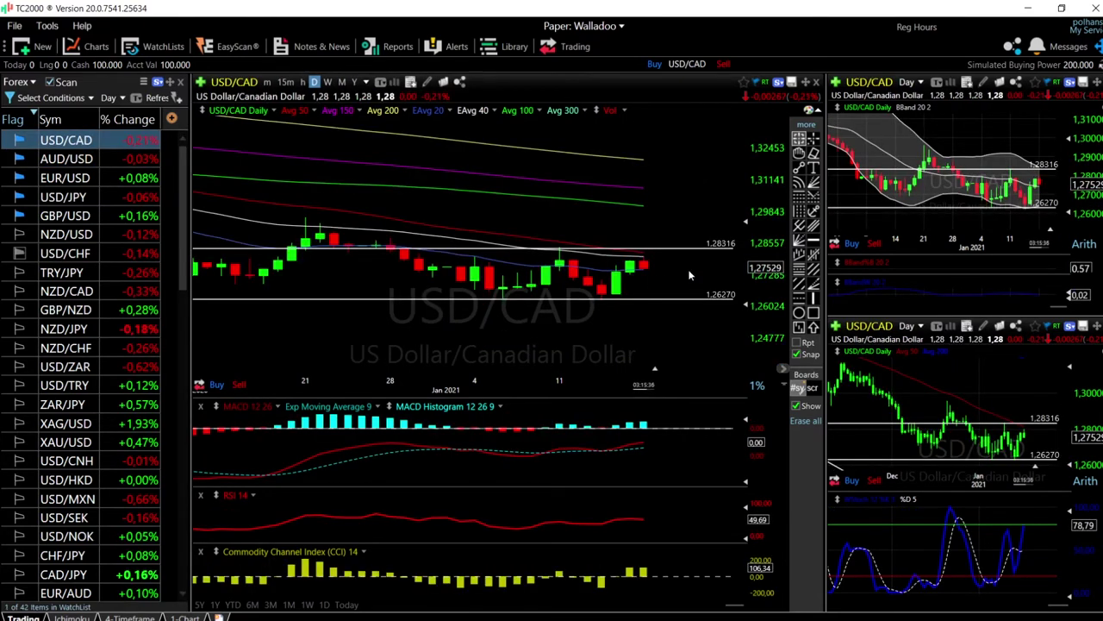
{"action": "scroll", "coordinate": [670, 268], "scroll_direction": "up", "scroll_amount": 2}
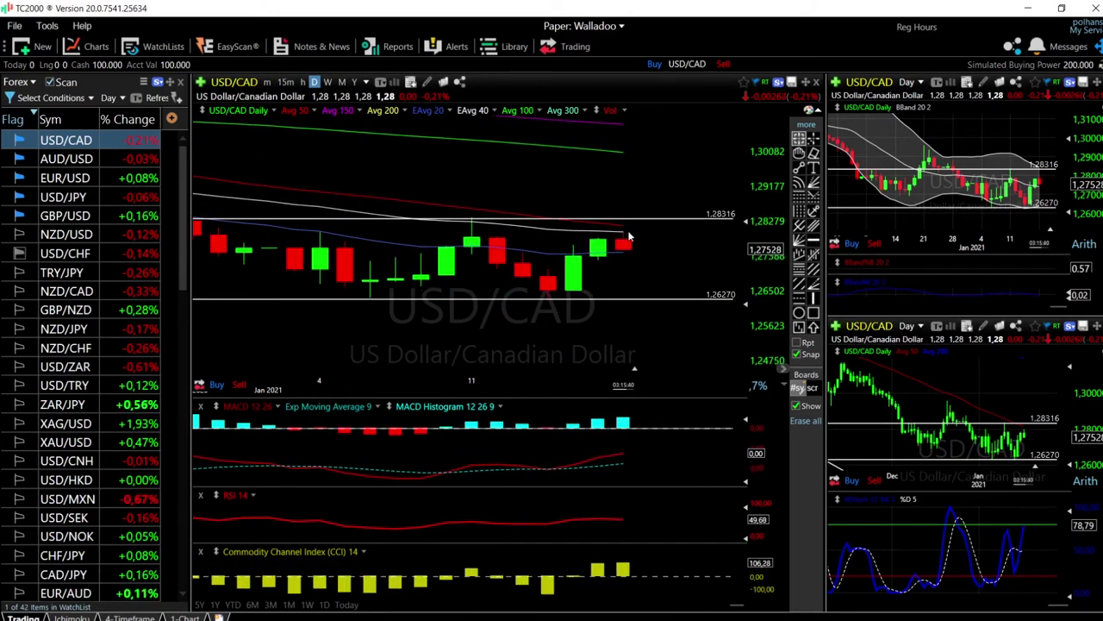
{"action": "scroll", "coordinate": [638, 246], "scroll_direction": "down", "scroll_amount": 4}
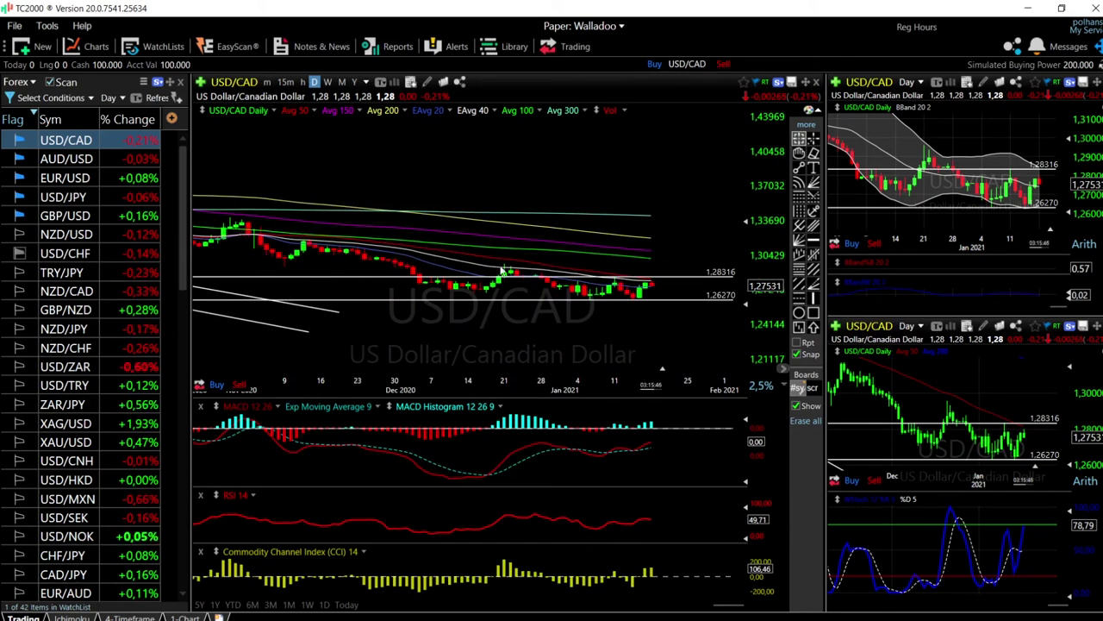
{"action": "scroll", "coordinate": [672, 295], "scroll_direction": "up", "scroll_amount": 1}
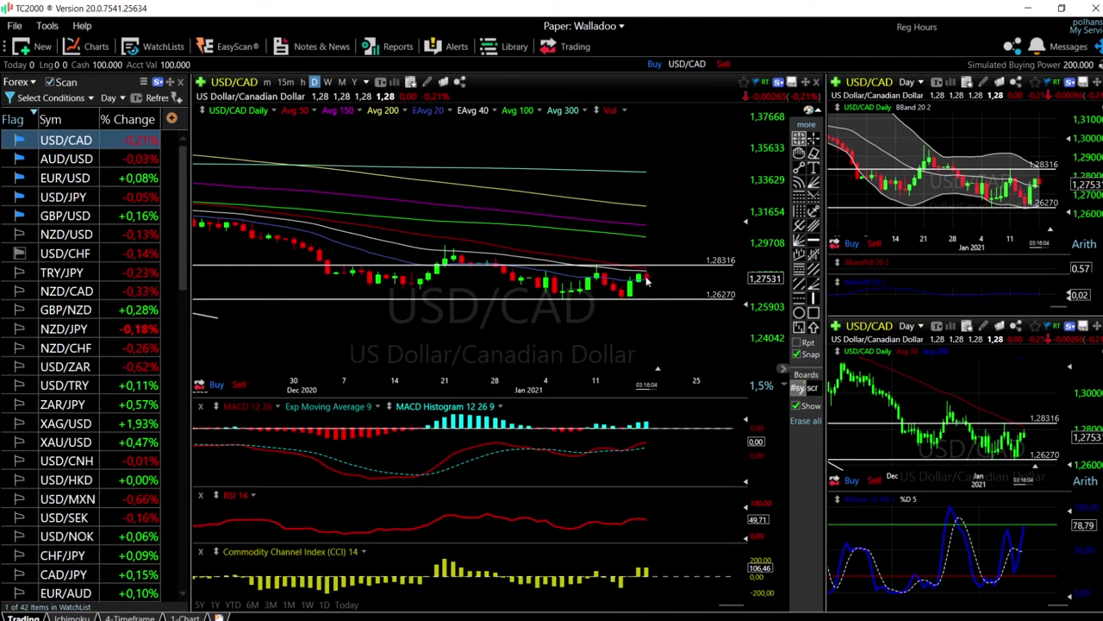
{"action": "scroll", "coordinate": [669, 327], "scroll_direction": "up", "scroll_amount": 2}
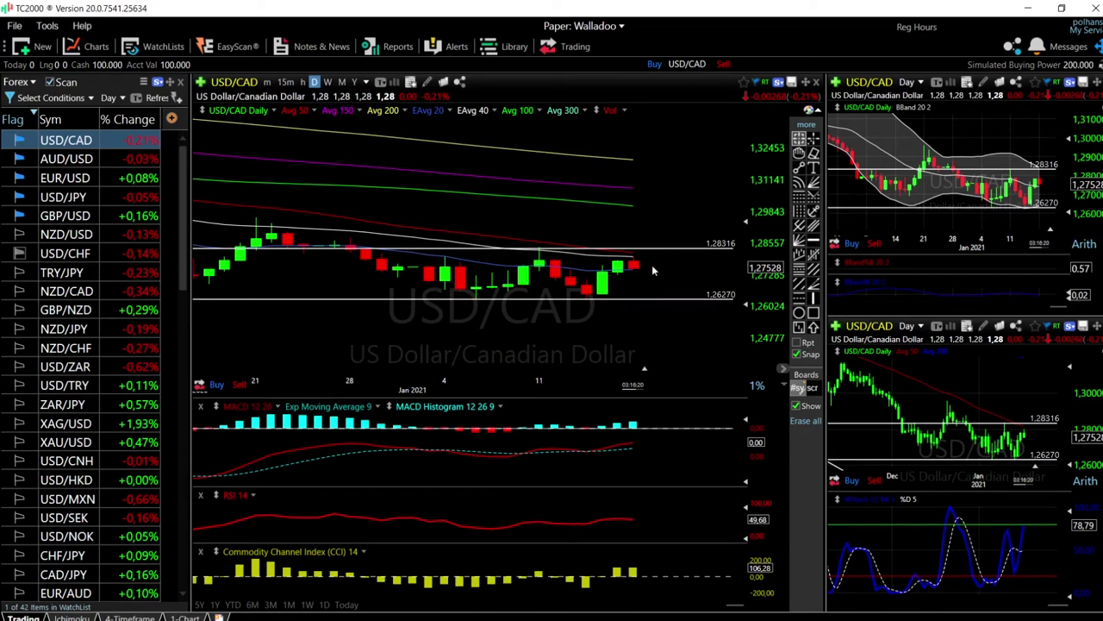
{"action": "scroll", "coordinate": [638, 273], "scroll_direction": "up", "scroll_amount": 2}
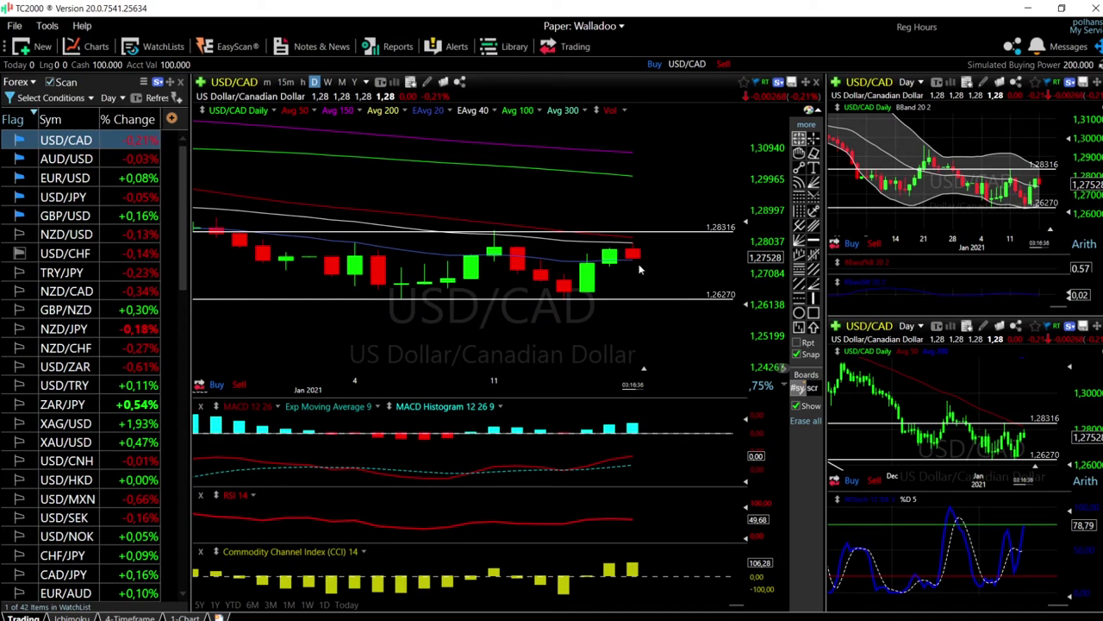
{"action": "left_click_drag", "start_coordinate": [640, 269], "coordinate": [657, 300]}
{"action": "left_click", "coordinate": [914, 327]}
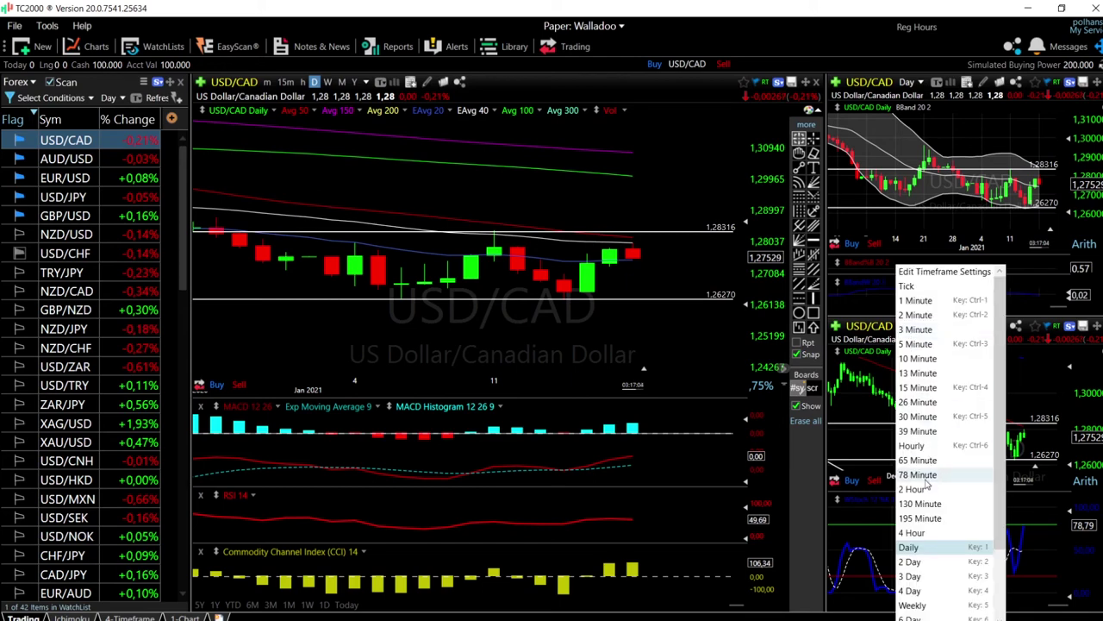
{"action": "left_click", "coordinate": [912, 532]}
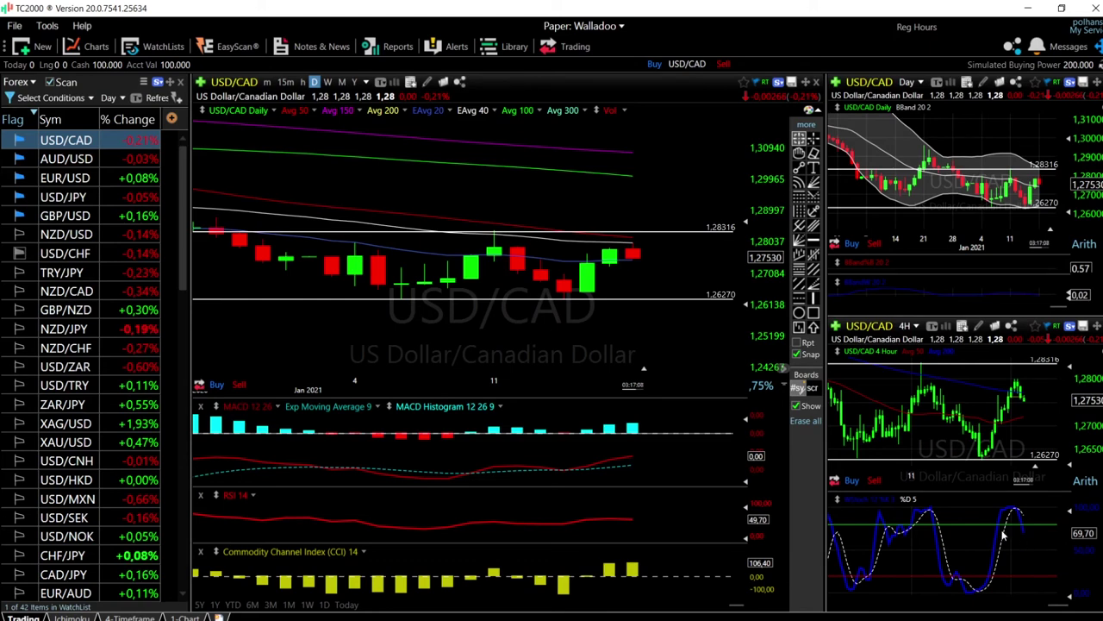
{"action": "left_click", "coordinate": [909, 328]}
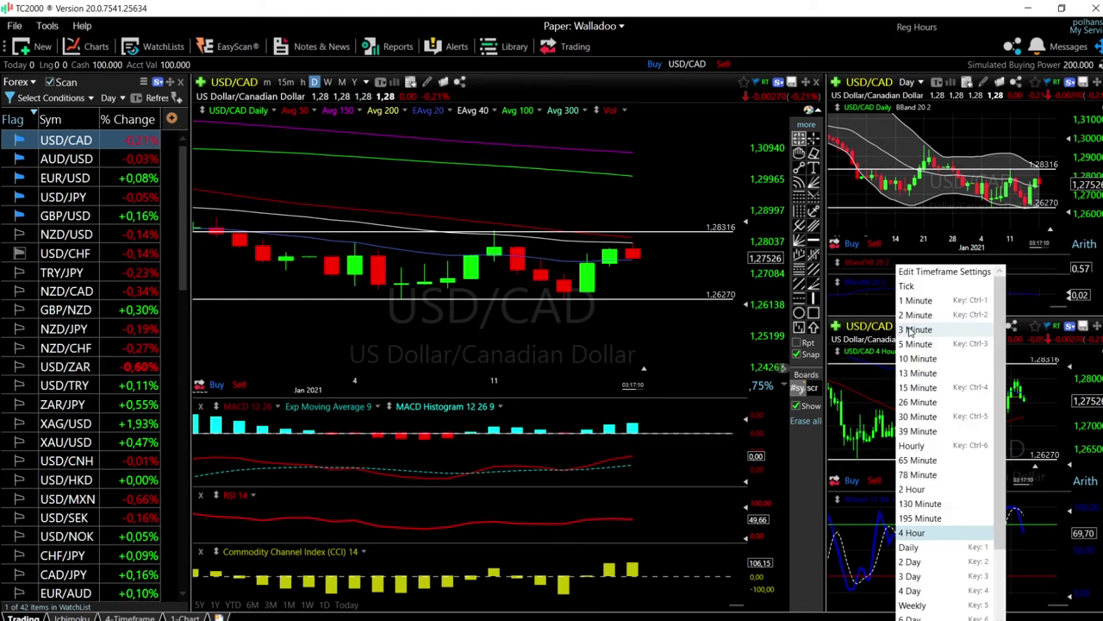
{"action": "left_click", "coordinate": [931, 550]}
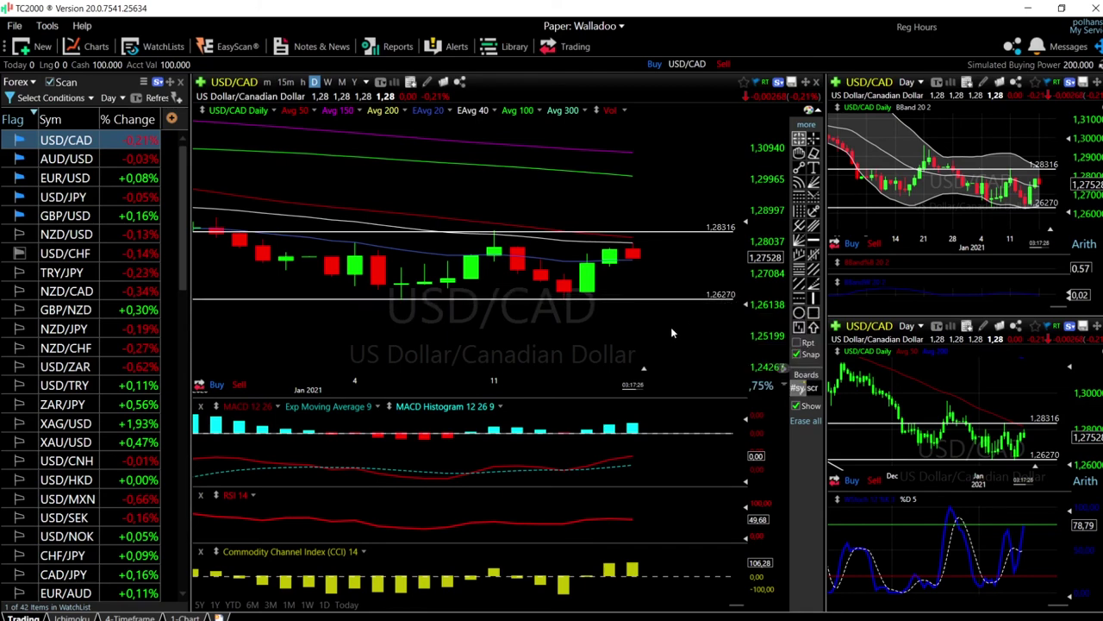
{"action": "scroll", "coordinate": [673, 332], "scroll_direction": "down", "scroll_amount": 1}
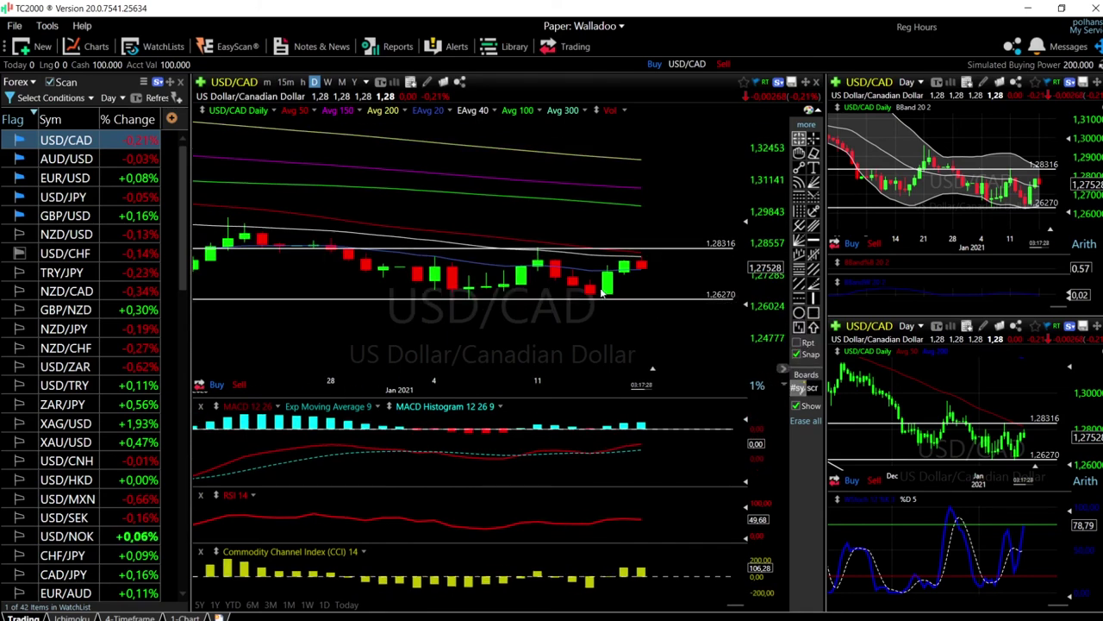